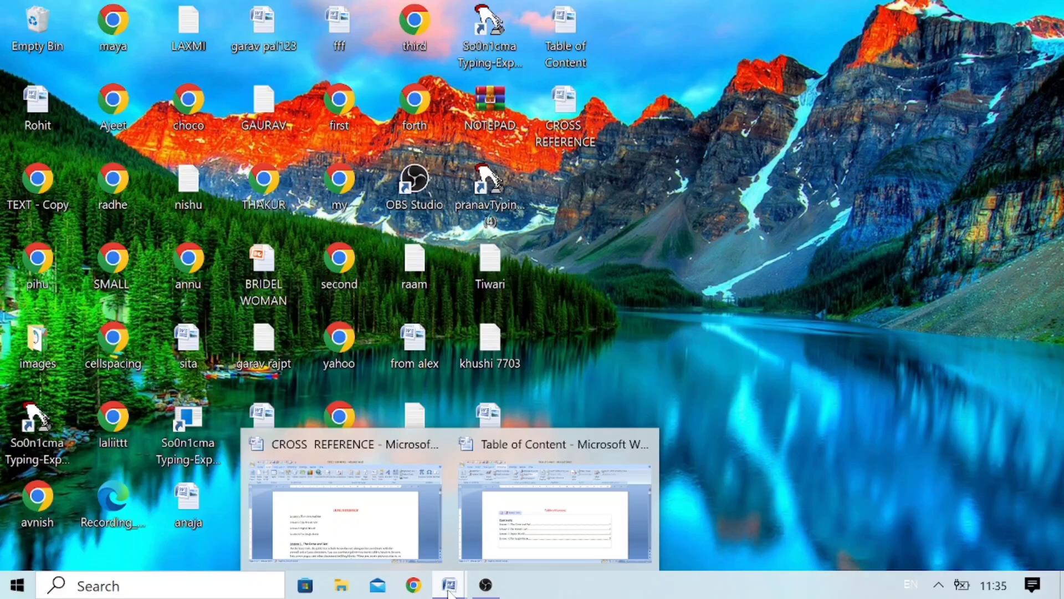
# Step: Open the CROSS REFERENCE document and review where the Cross-reference command is offered among the link and reference tools
pyautogui.click(368, 515)
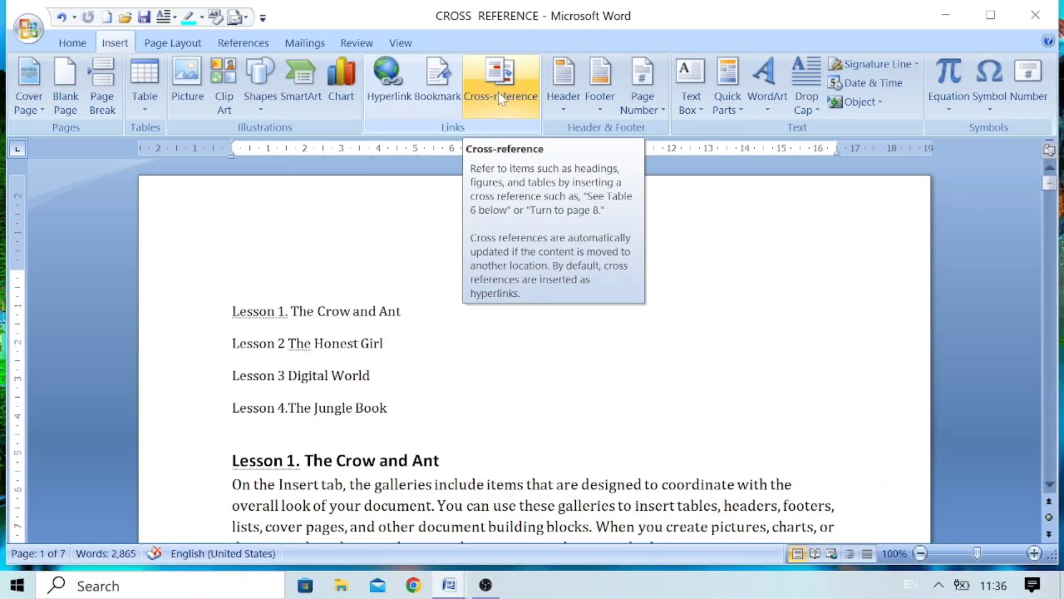
pyautogui.click(244, 44)
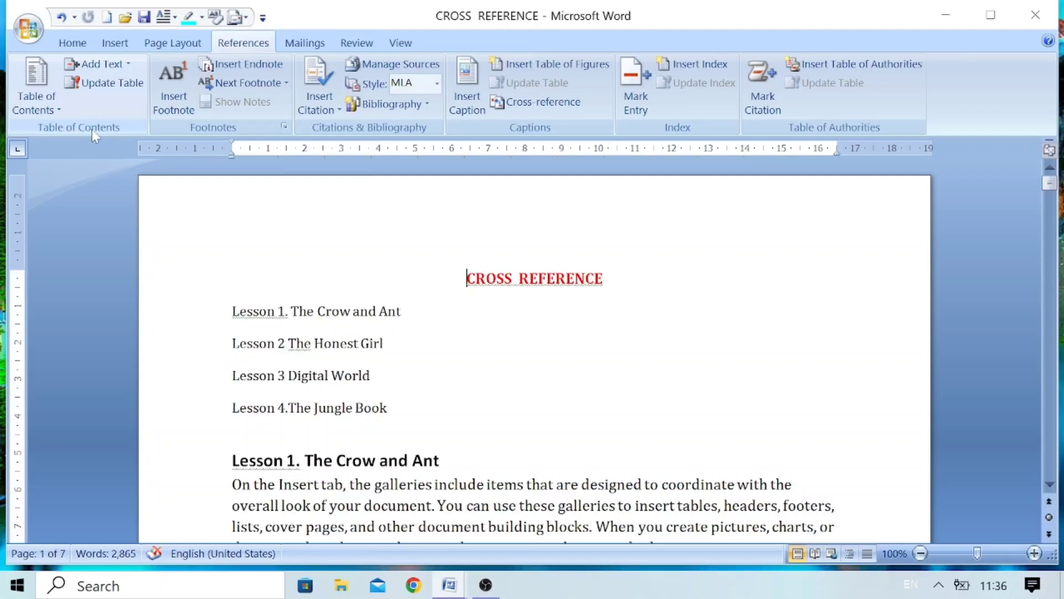
pyautogui.click(116, 45)
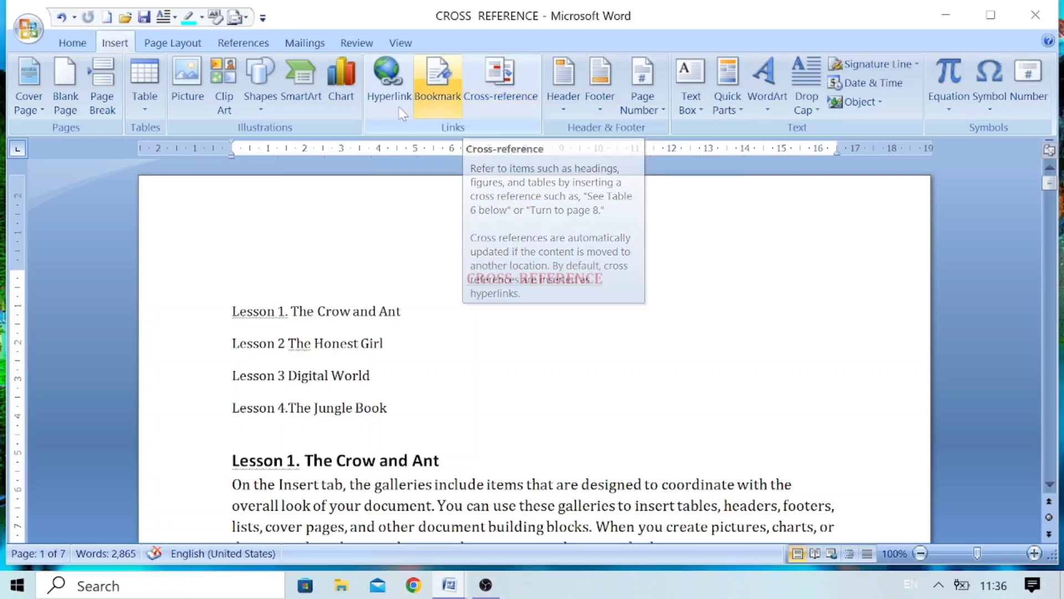
pyautogui.click(250, 49)
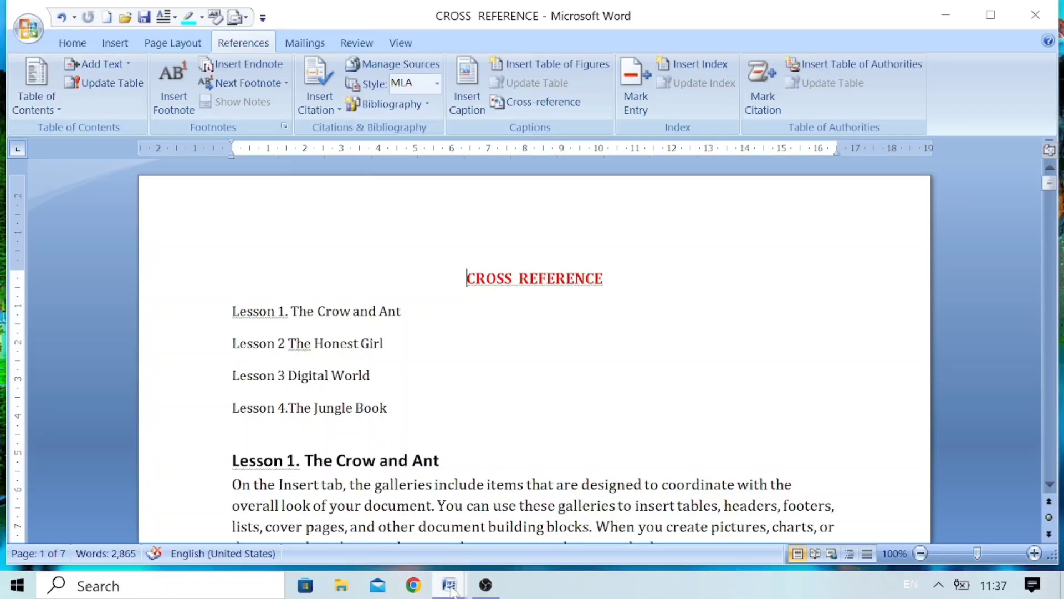
# Step: Switch to the Table of Content document and compare its contents list with the available cross-reference and table of contents tools
pyautogui.moveTo(450, 587)
pyautogui.click(554, 499)
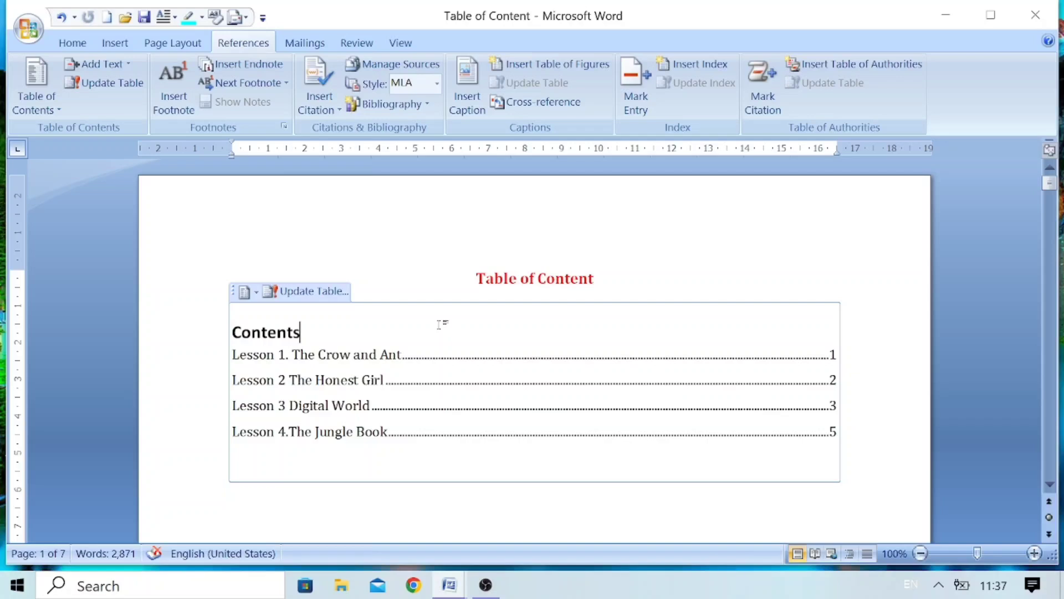
pyautogui.click(114, 42)
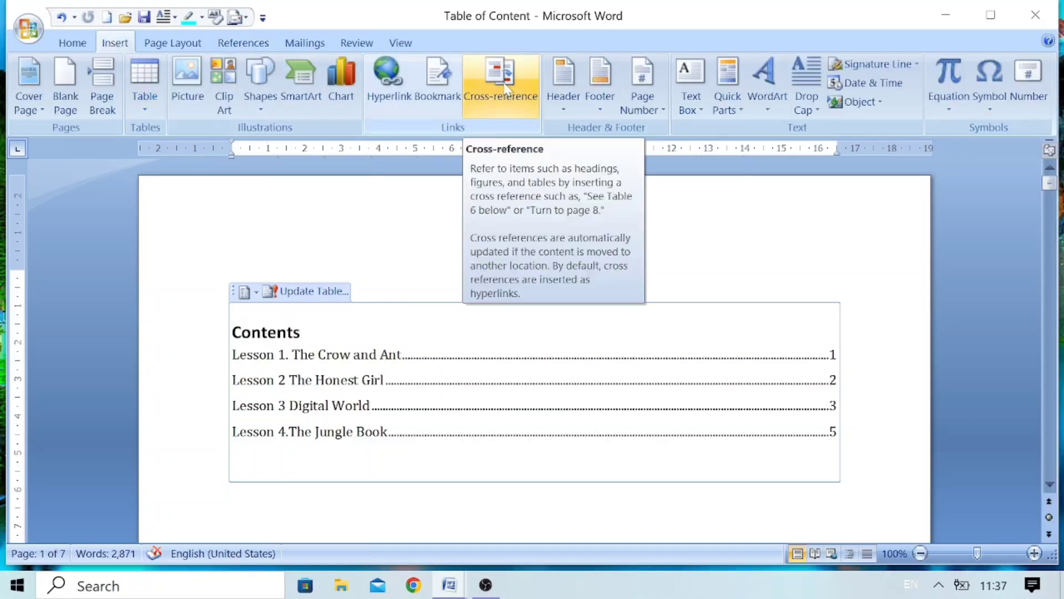
pyautogui.click(240, 44)
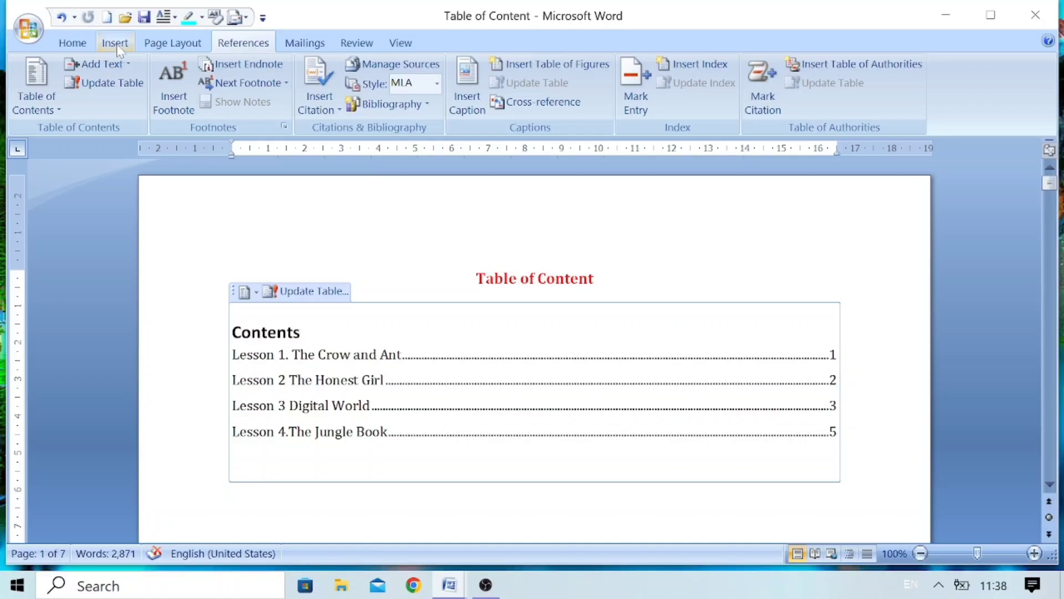
pyautogui.click(117, 48)
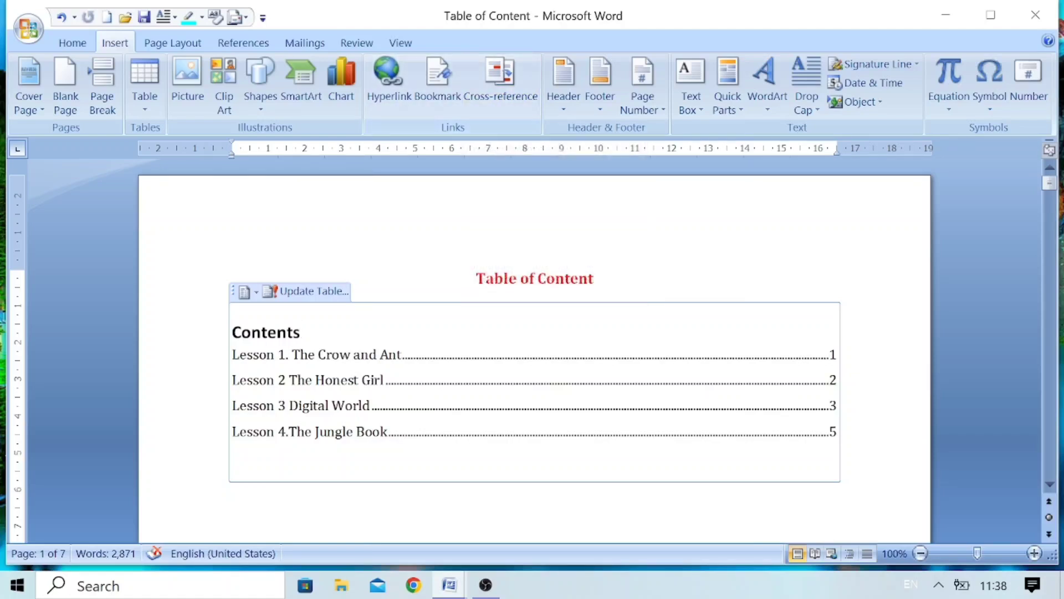
# Step: Return to the CROSS REFERENCE document and delete the four-line lesson list beneath the title
pyautogui.moveTo(453, 590)
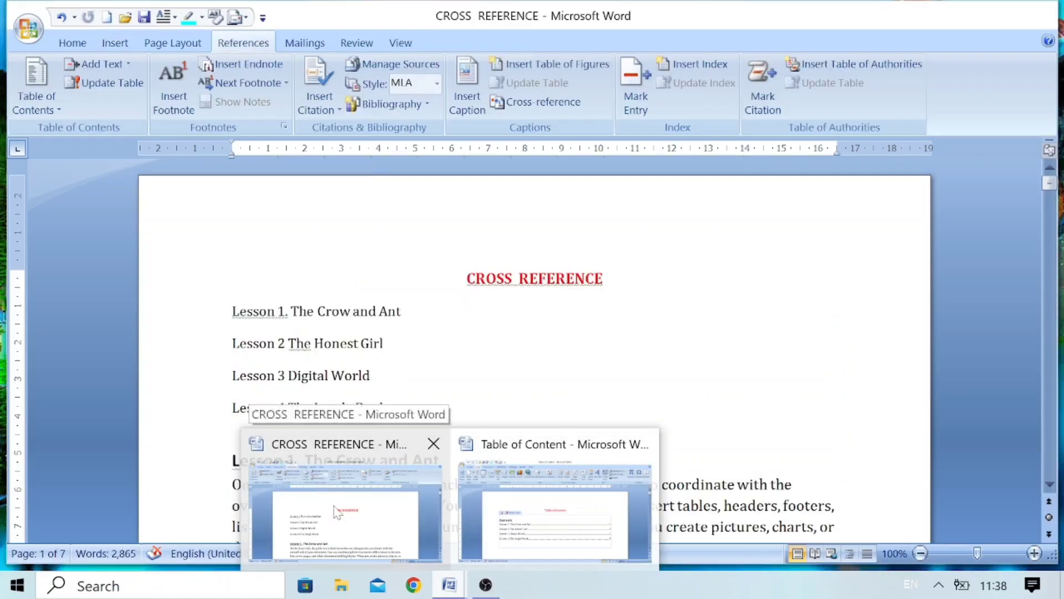
pyautogui.click(335, 511)
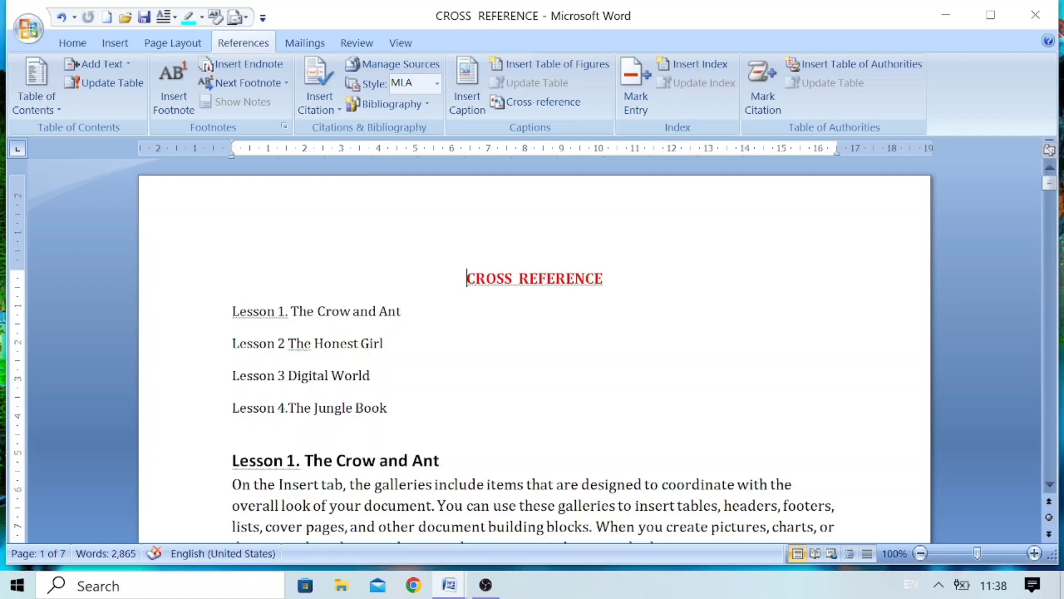
pyautogui.click(387, 408)
pyautogui.hotkey('ctrl', 'shift', 'Up')
pyautogui.hotkey('ctrl', 'shift', 'Up')
pyautogui.hotkey('ctrl', 'shift', 'Up')
pyautogui.hotkey('ctrl', 'shift', 'Up')
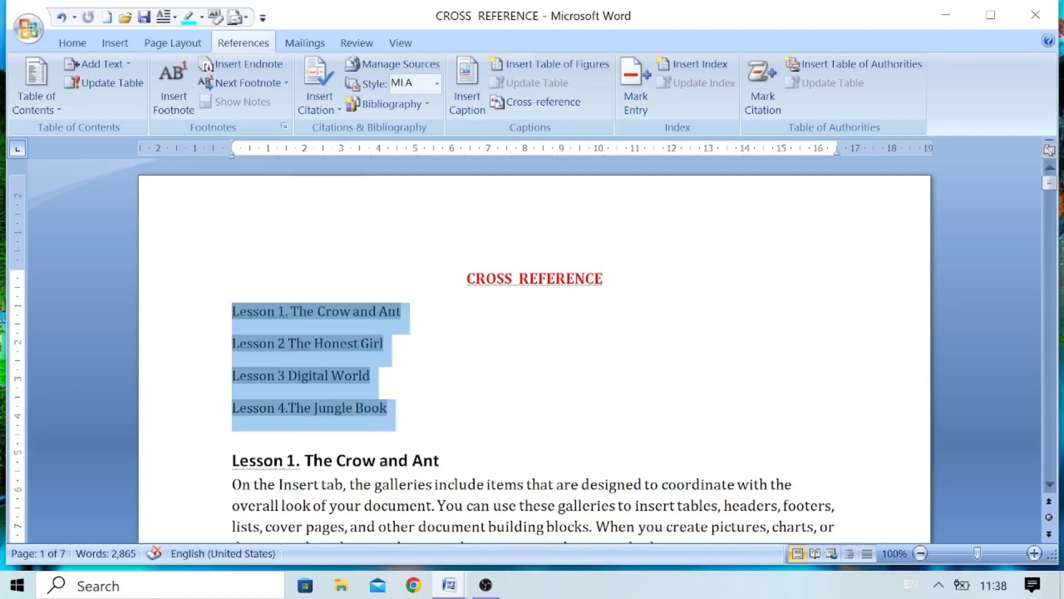
pyautogui.moveTo(236, 321)
pyautogui.mouseDown()
pyautogui.moveTo(235, 337)
pyautogui.moveTo(237, 319)
pyautogui.mouseUp()
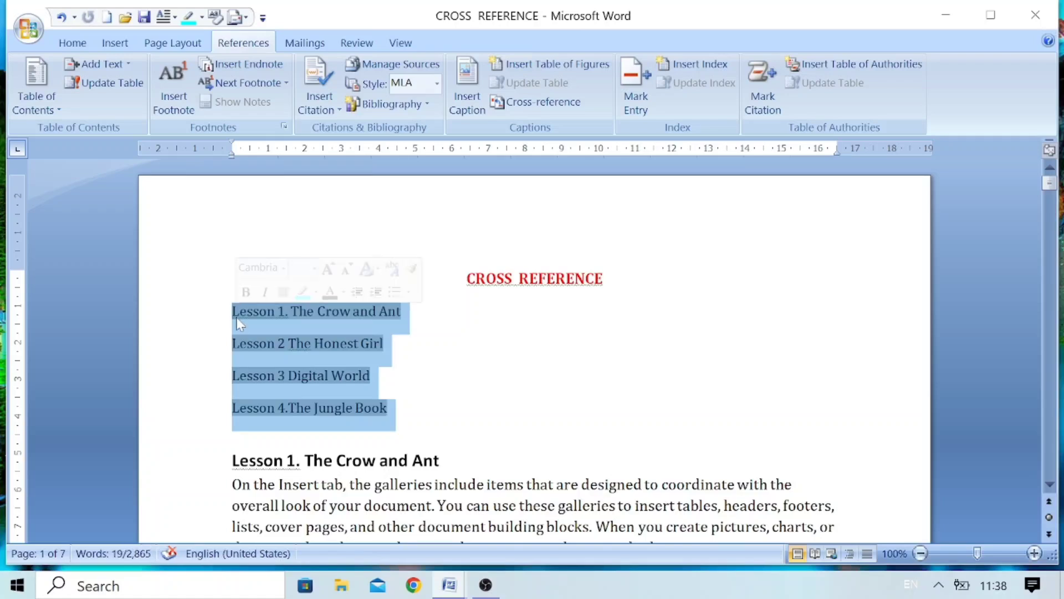
pyautogui.press('Delete')
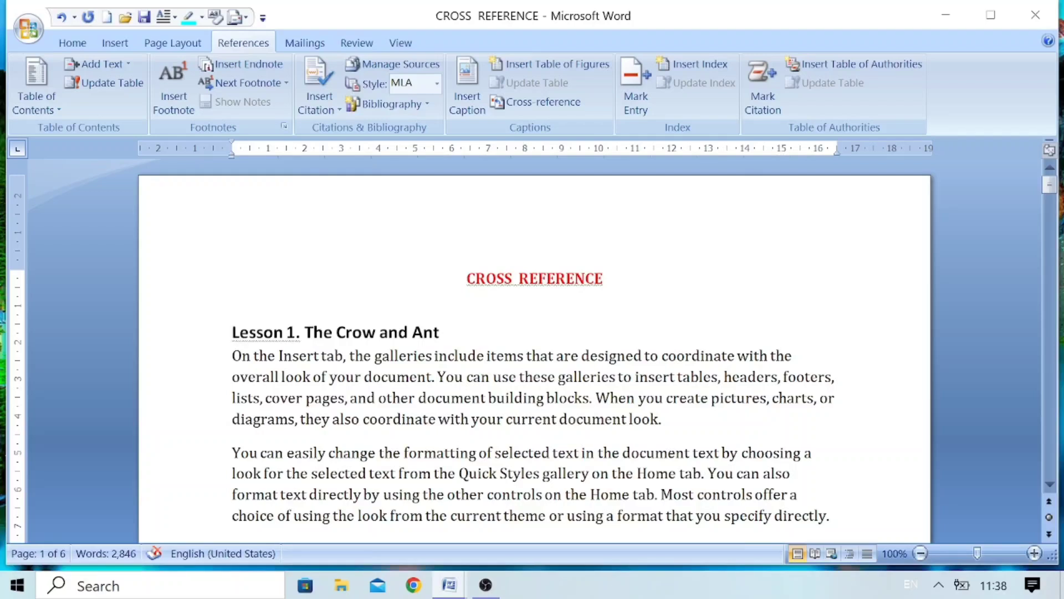
# Step: Select the heading "Lesson 1. The Crow and Ant" and check which paragraph style it uses
pyautogui.click(607, 278)
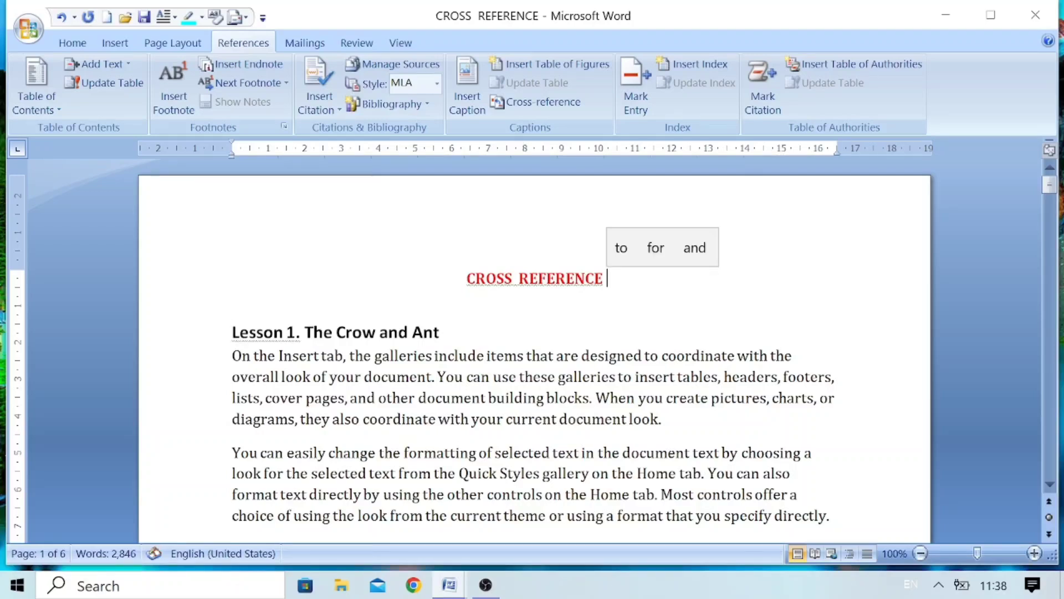
pyautogui.click(123, 43)
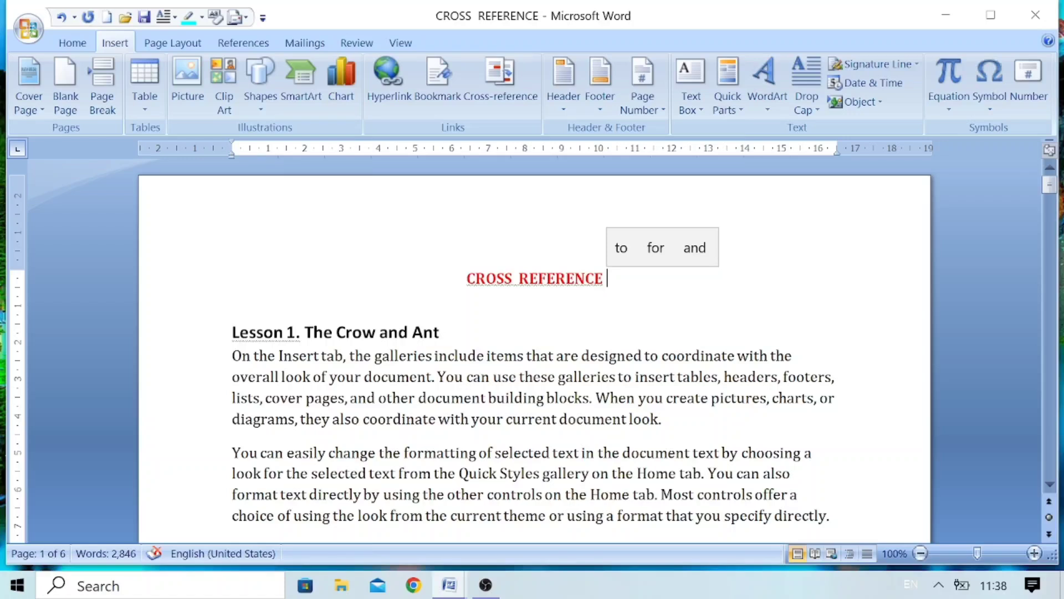
pyautogui.moveTo(444, 332); pyautogui.dragTo(231, 332)
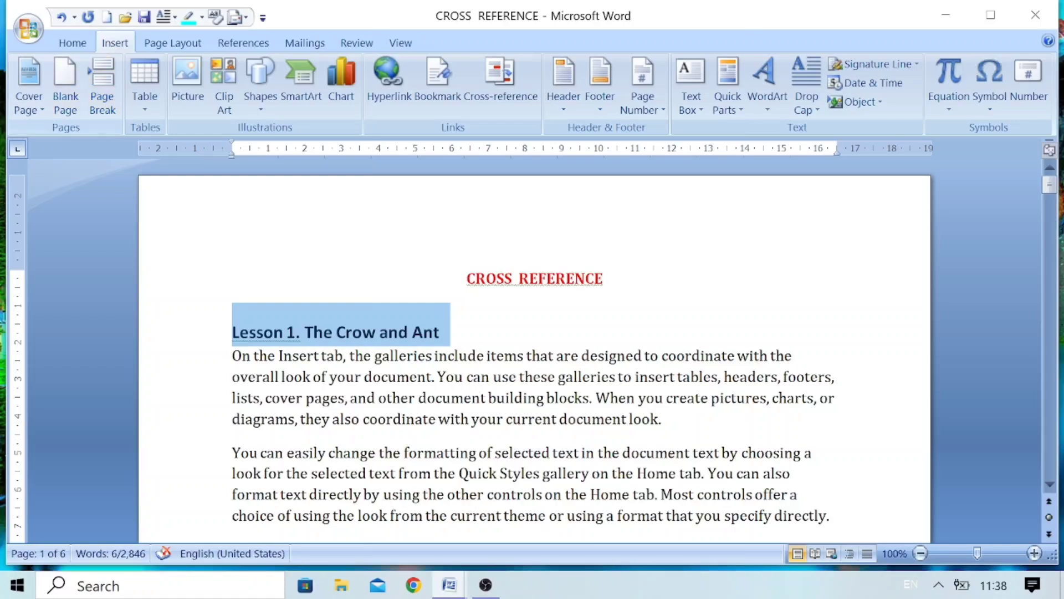
pyautogui.click(73, 44)
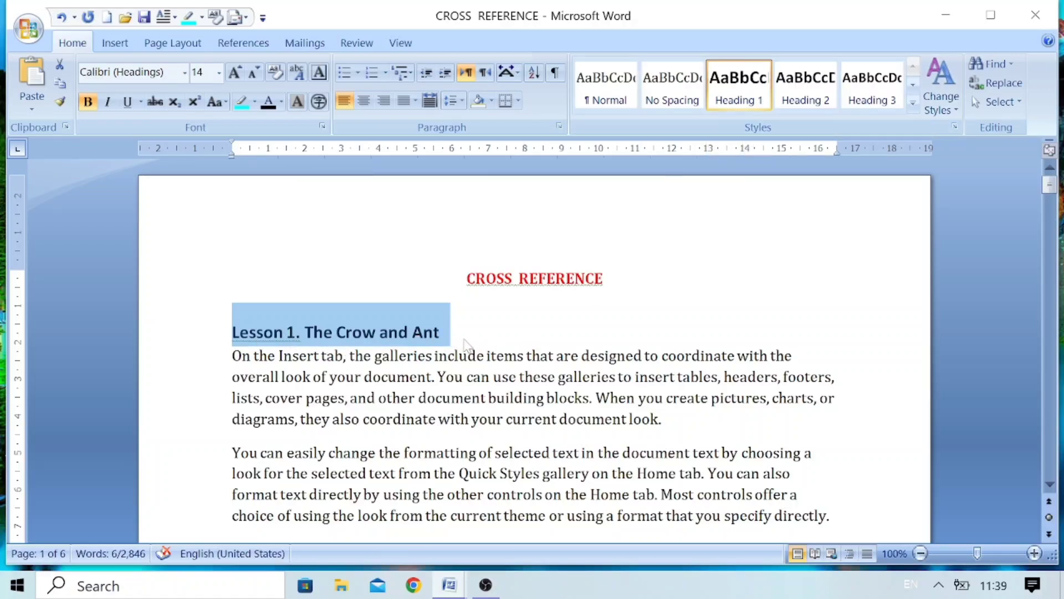
pyautogui.press('End')
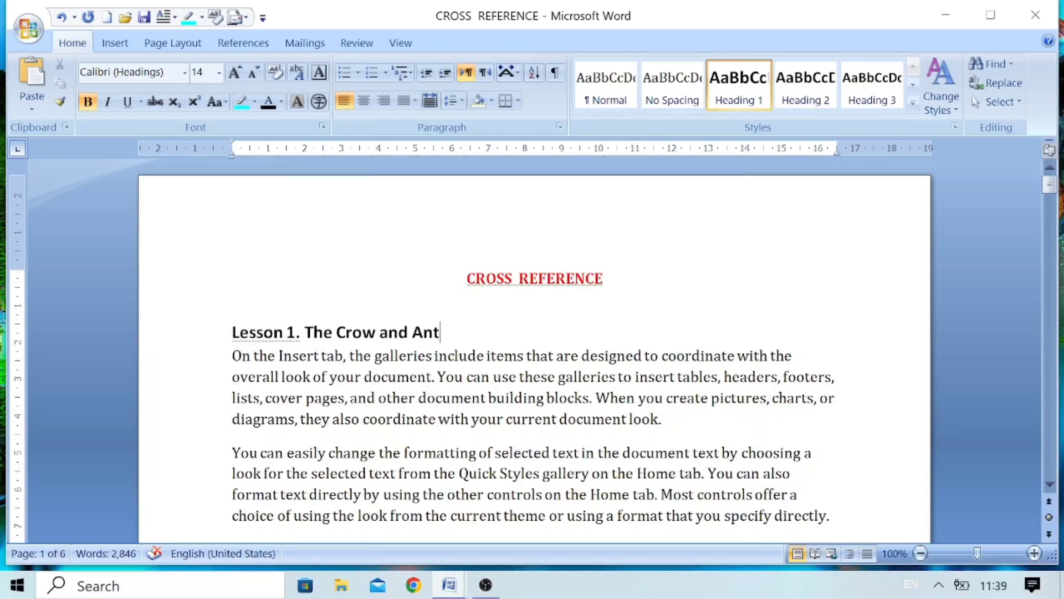
# Step: Select the heading "Lesson 2 The Honest Girl" on page 2 and apply the Heading 1 style to it
pyautogui.press('Down')
pyautogui.press('Down')
pyautogui.press('Down')
pyautogui.press('Down')
pyautogui.press('Down')
pyautogui.press('Down')
pyautogui.press('Down')
pyautogui.press('Down')
pyautogui.press('Down')
pyautogui.press('Down')
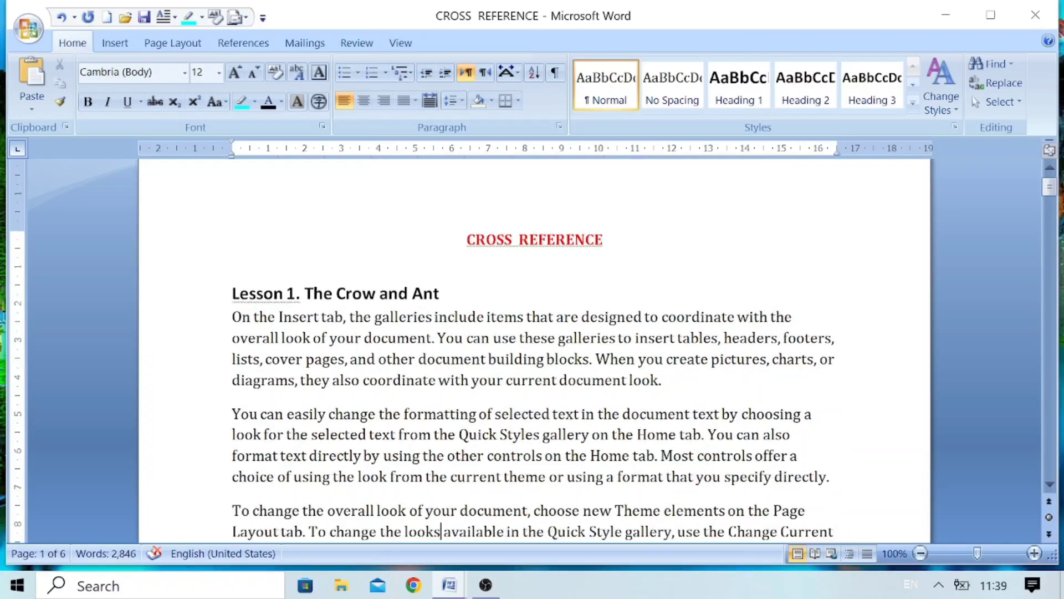
pyautogui.press('Down')
pyautogui.press('Down')
pyautogui.press('Down')
pyautogui.press('Down')
pyautogui.press('Down')
pyautogui.press('Down')
pyautogui.press('Down')
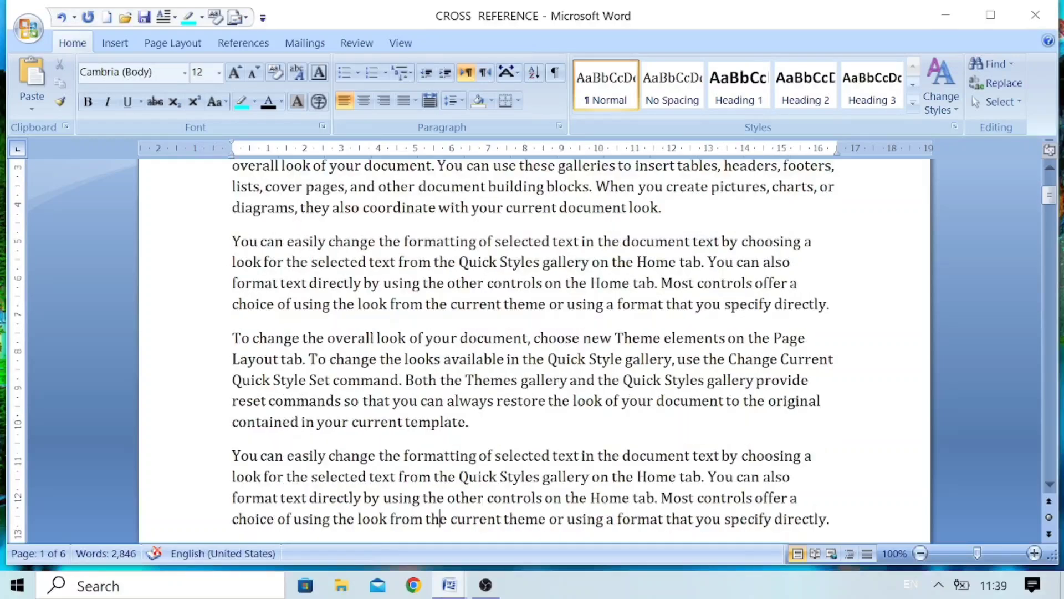
pyautogui.press('Down')
pyautogui.press('Down')
pyautogui.press('Down')
pyautogui.press('Down')
pyautogui.press('Down')
pyautogui.press('Down')
pyautogui.press('Down')
pyautogui.press('Down')
pyautogui.press('Down')
pyautogui.press('Down')
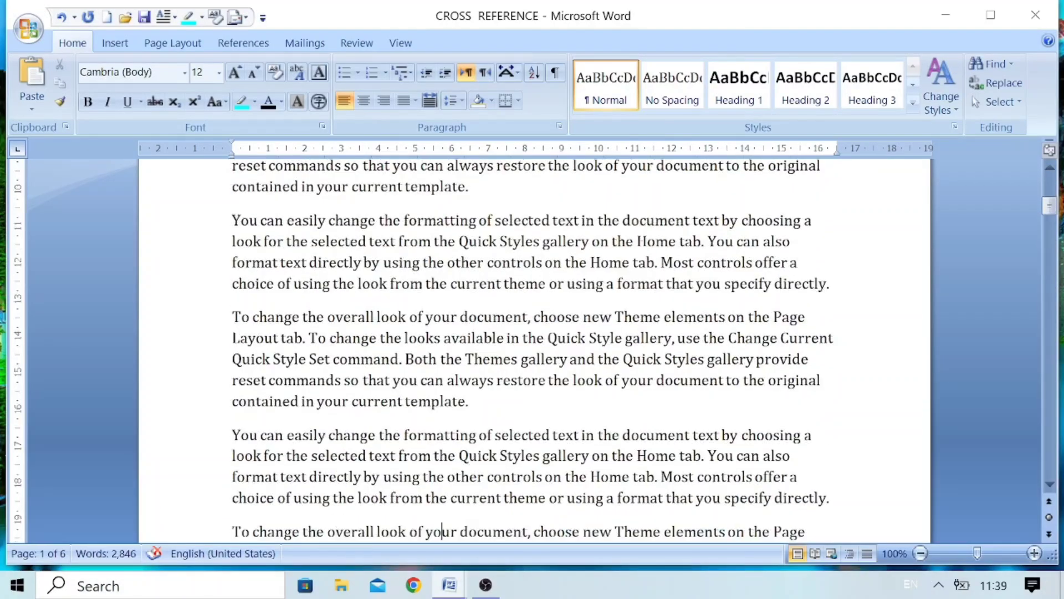
pyautogui.press('Down')
pyautogui.press('Down')
pyautogui.press('Down')
pyautogui.press('Down')
pyautogui.press('Down')
pyautogui.press('Down')
pyautogui.press('Down')
pyautogui.press('Down')
pyautogui.press('Down')
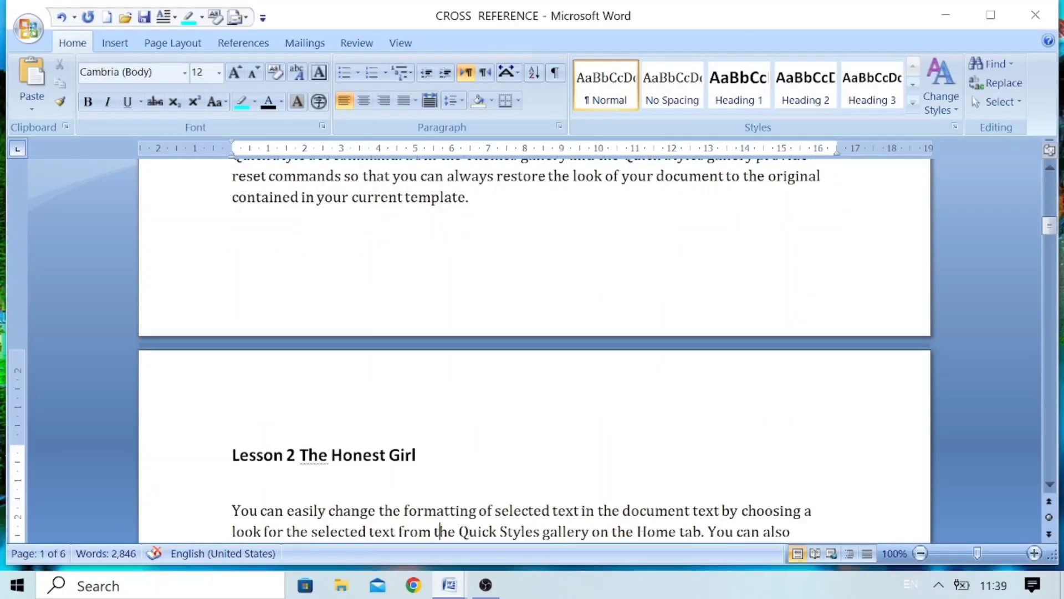
pyautogui.press('Down')
pyautogui.press('Down')
pyautogui.press('Down')
pyautogui.press('Down')
pyautogui.press('Down')
pyautogui.press('Down')
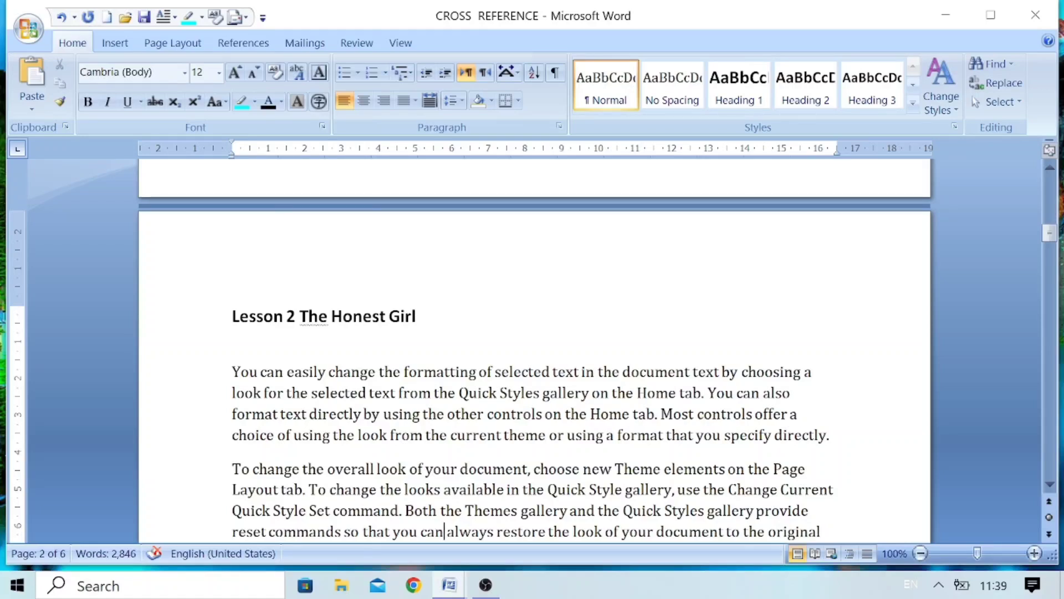
pyautogui.press('Up')
pyautogui.press('Up')
pyautogui.press('Up')
pyautogui.press('Up')
pyautogui.press('Up')
pyautogui.press('Up')
pyautogui.press('Up')
pyautogui.press('Up')
pyautogui.hotkey('ctrl', 'shift', 'Left')
pyautogui.hotkey('ctrl', 'shift', 'Left')
pyautogui.hotkey('ctrl', 'shift', 'Left')
pyautogui.hotkey('ctrl', 'shift', 'Left')
pyautogui.hotkey('ctrl', 'shift', 'Left')
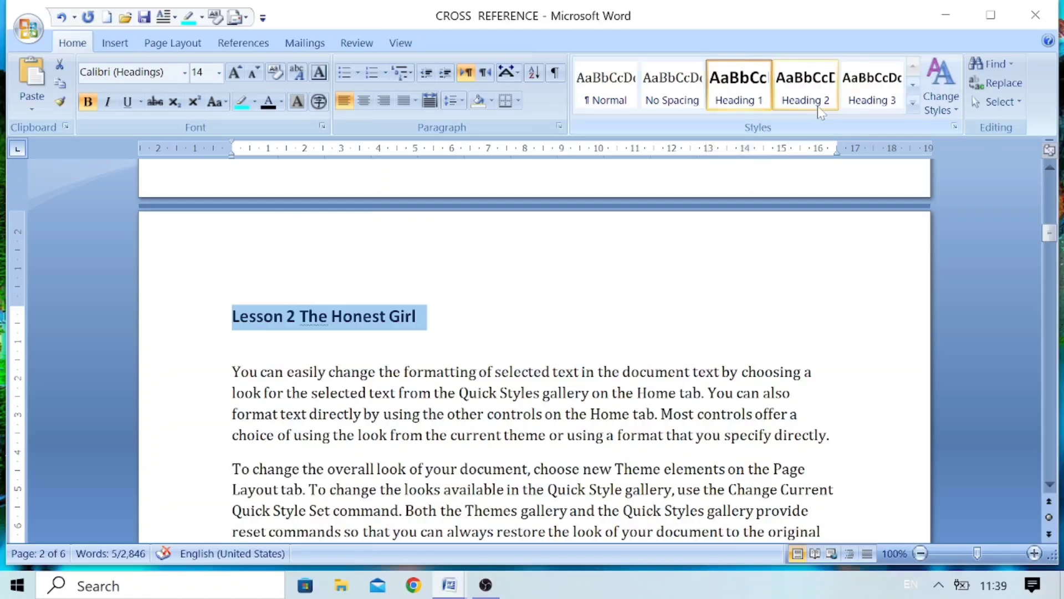
pyautogui.press('Right')
pyautogui.click(736, 104)
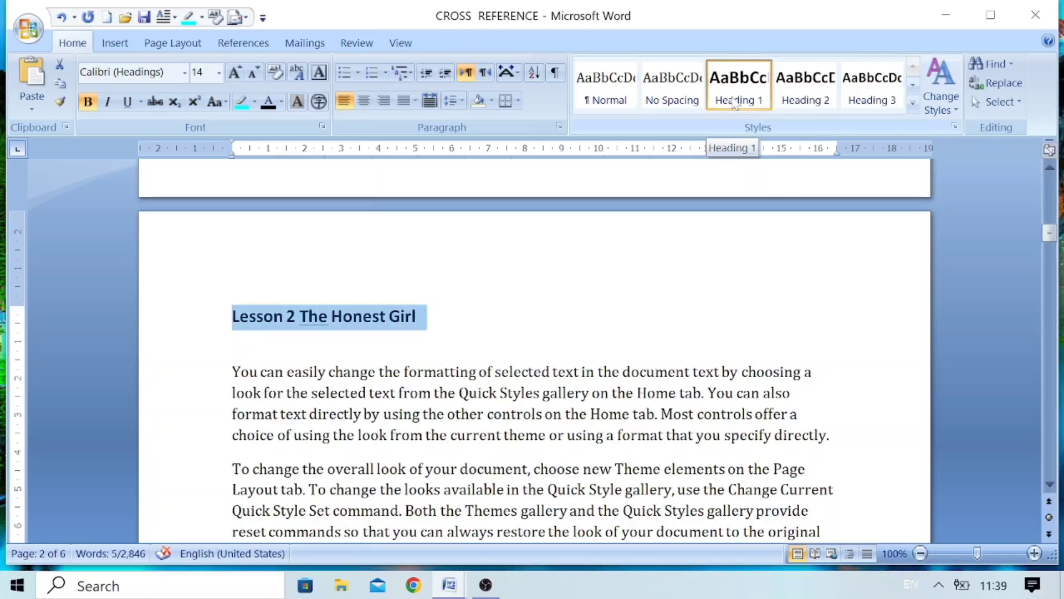
pyautogui.click(488, 322)
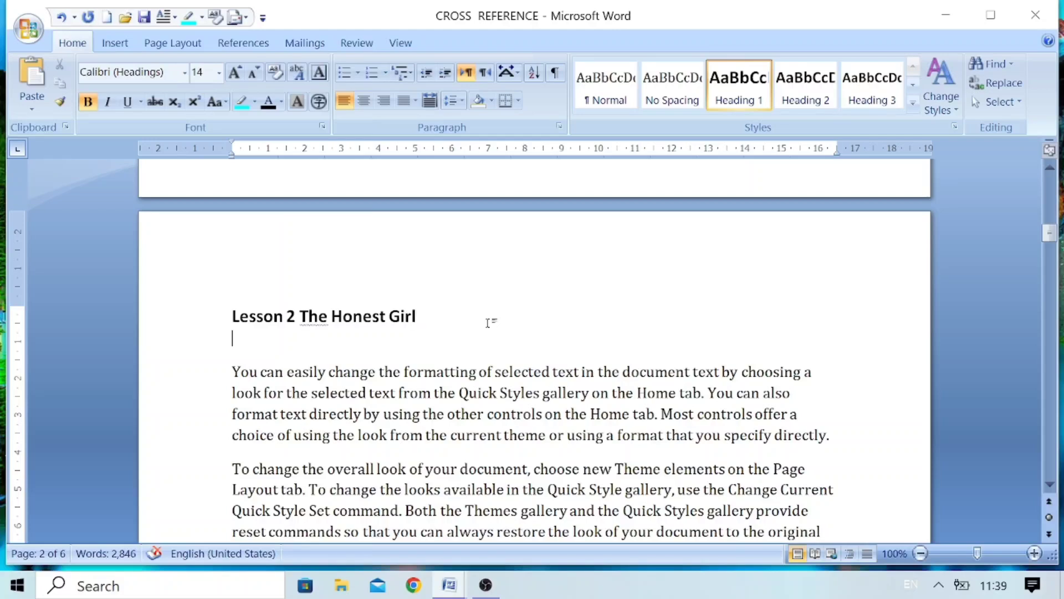
pyautogui.press('Down')
pyautogui.press('Down')
pyautogui.press('Down')
pyautogui.press('Down')
pyautogui.press('Down')
pyautogui.press('Down')
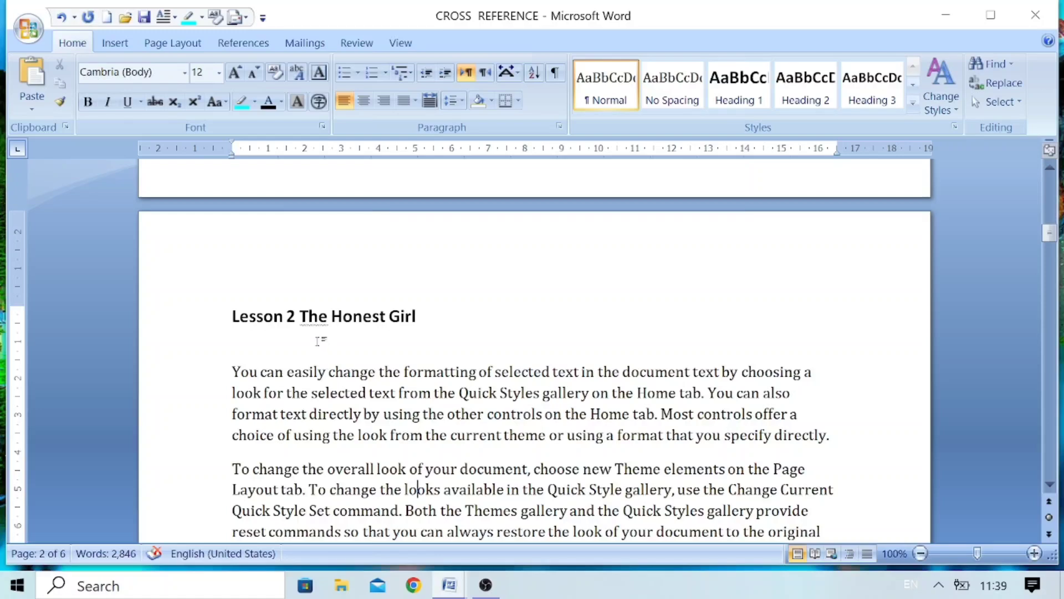
pyautogui.press('Num_Lock')
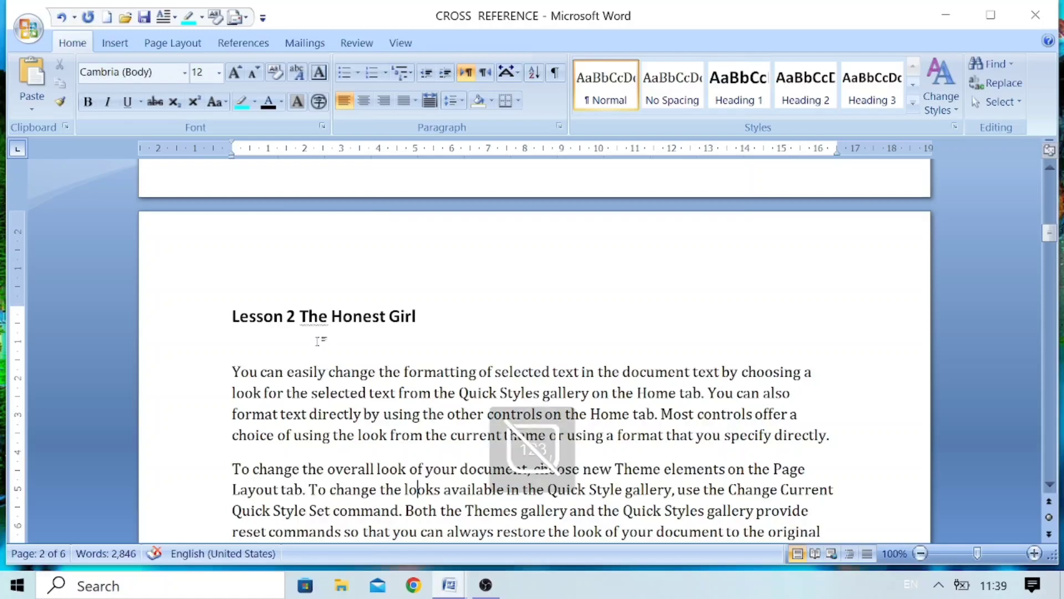
pyautogui.press('Num_Lock')
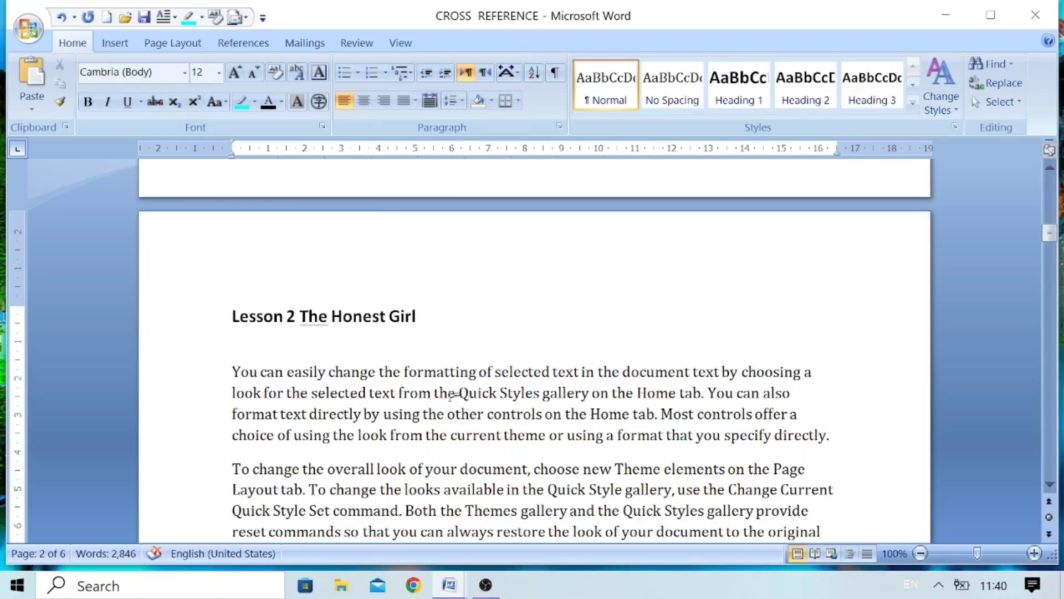
pyautogui.moveTo(455, 588)
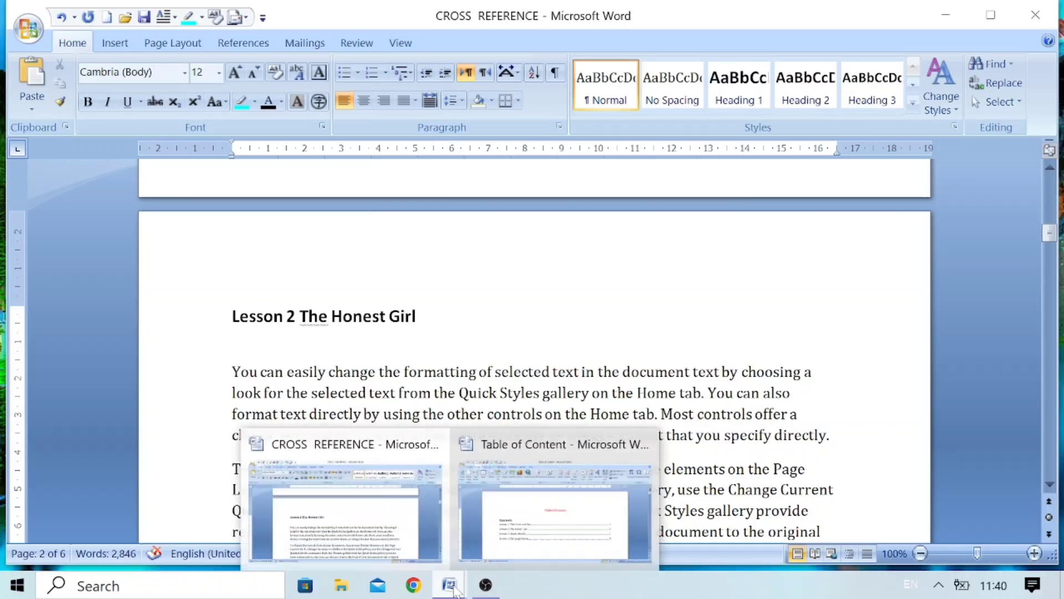
pyautogui.click(508, 518)
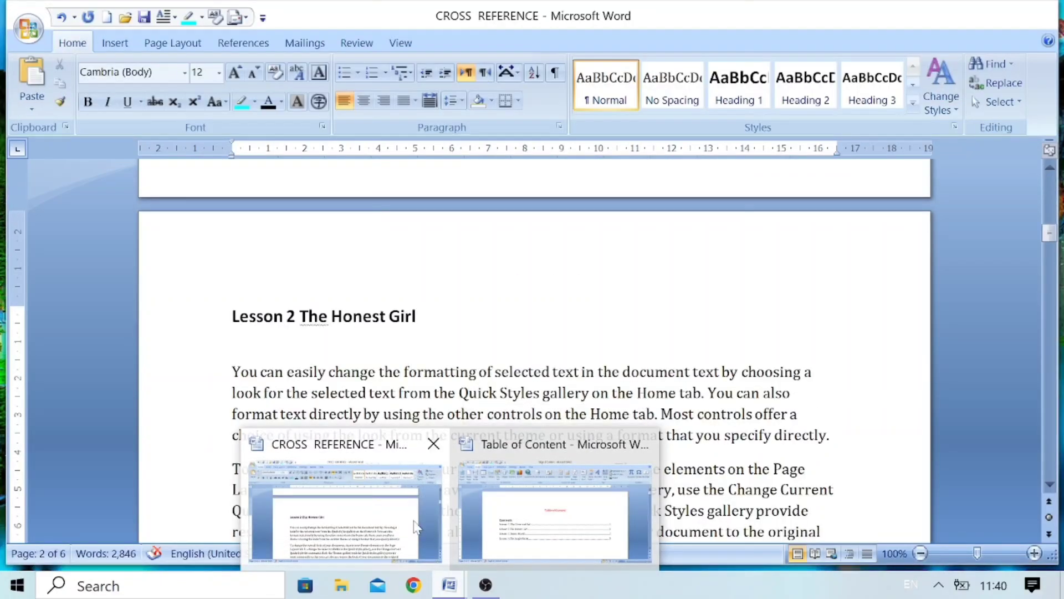
pyautogui.click(416, 527)
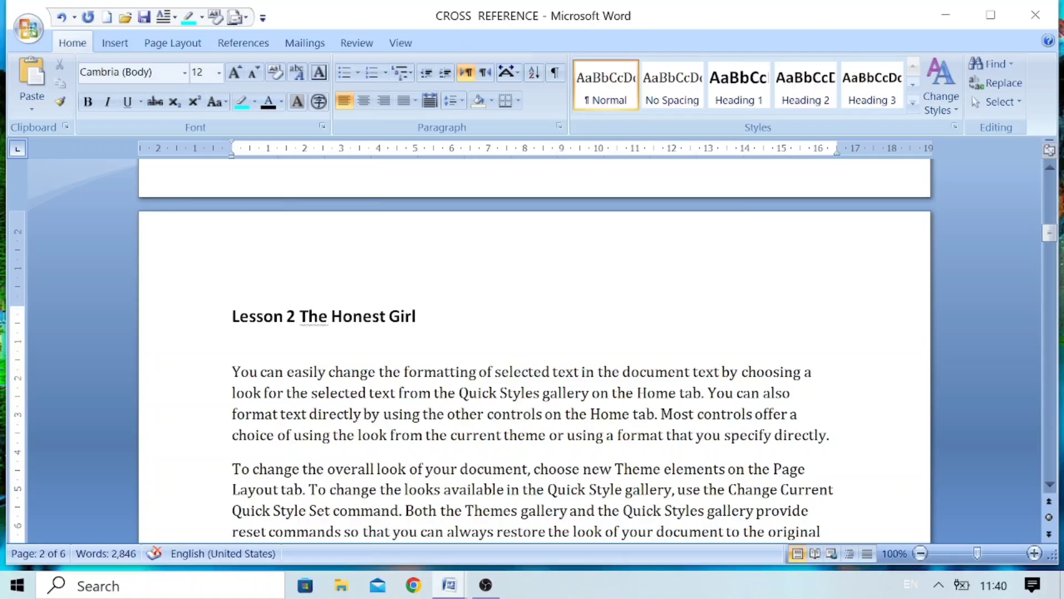
# Step: Look through the pages after the Lesson 2 heading to check the remaining lesson headings, and return to the title page
pyautogui.scroll(-3, 442, 521)
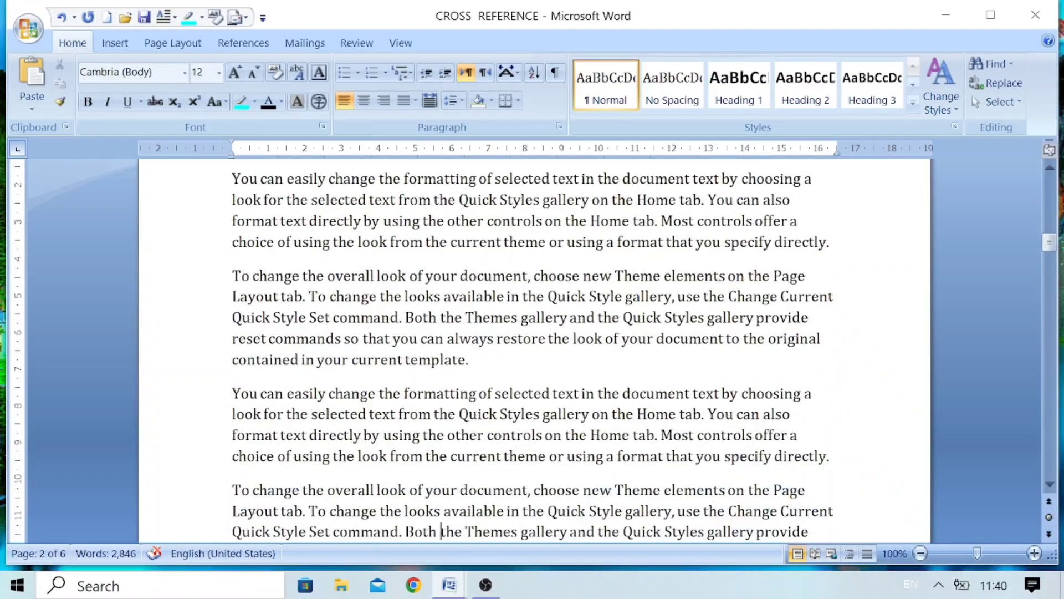
pyautogui.scroll(-4, 441, 531)
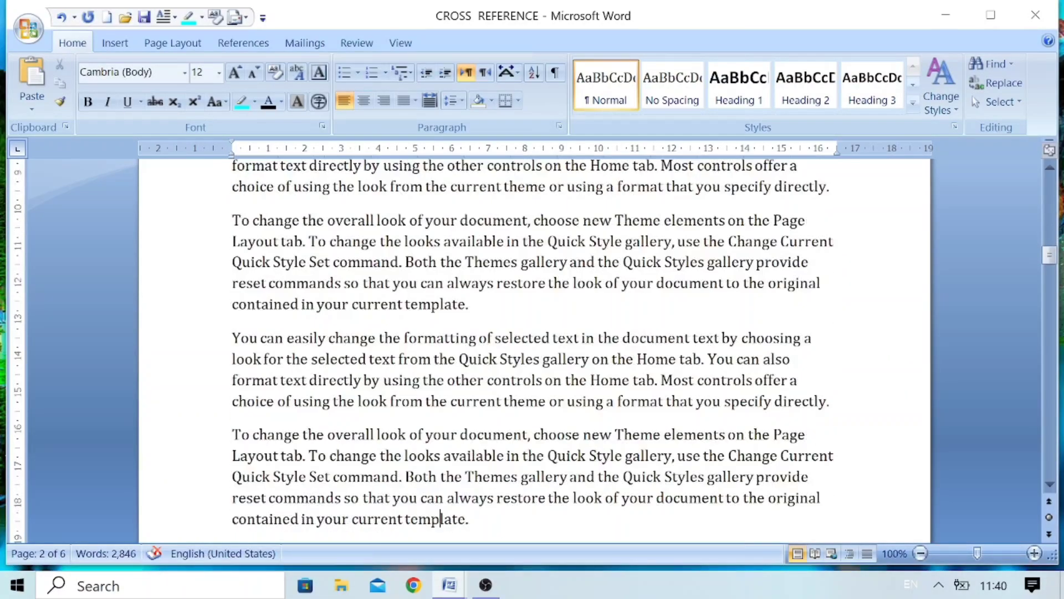
pyautogui.scroll(-10, 442, 521)
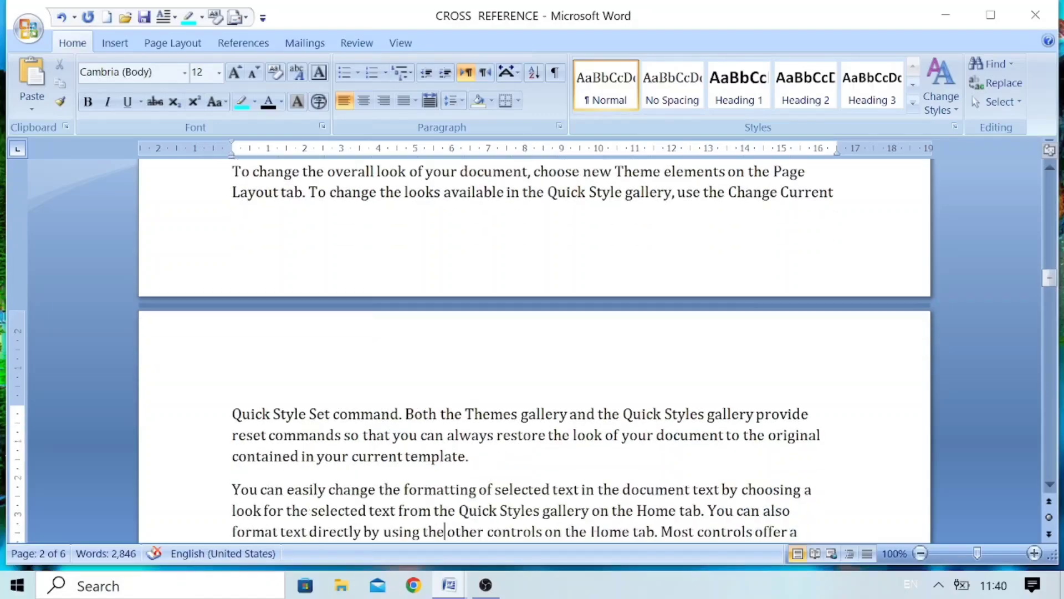
pyautogui.scroll(-4, 444, 531)
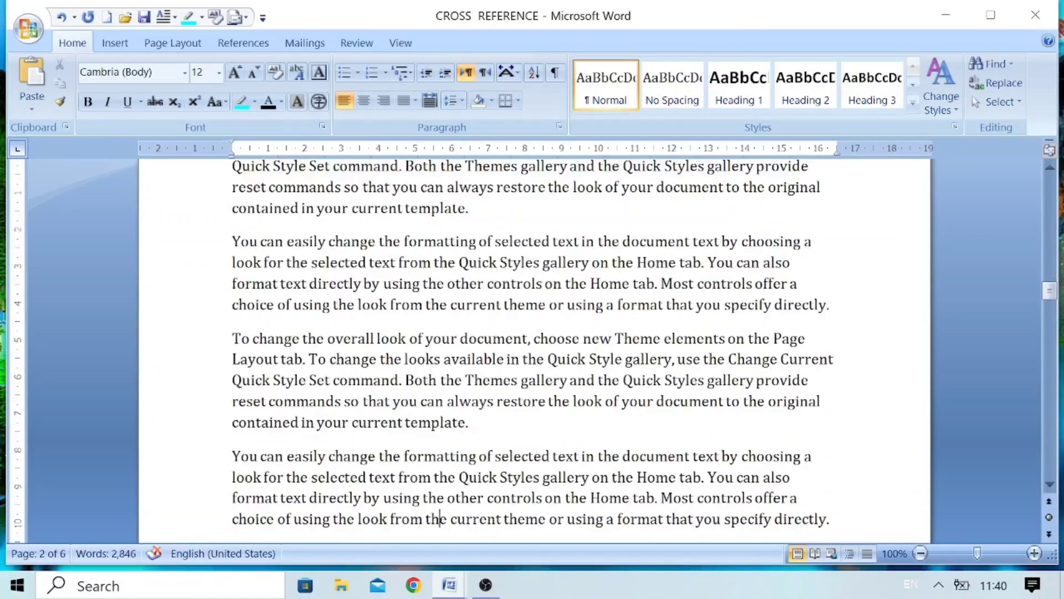
pyautogui.scroll(-8, 441, 524)
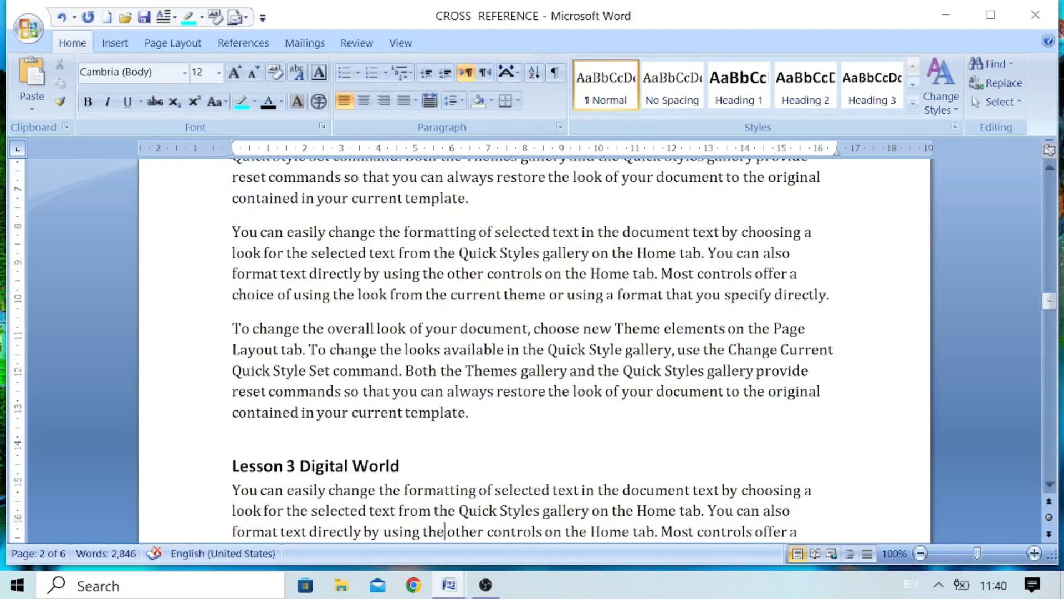
pyautogui.scroll(-2, 445, 531)
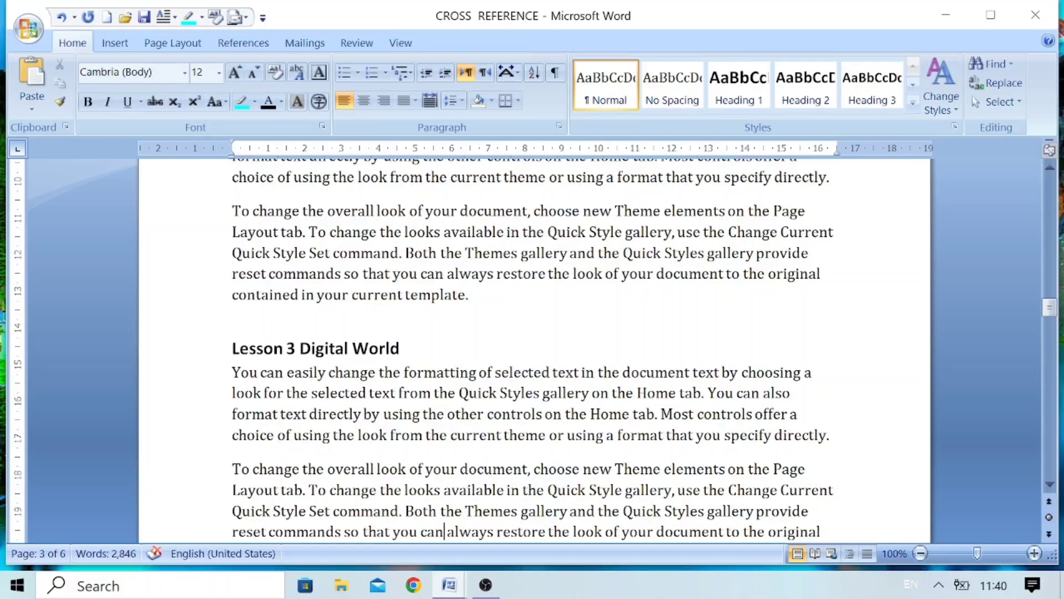
pyautogui.click(445, 531)
pyautogui.scroll(-6, 445, 526)
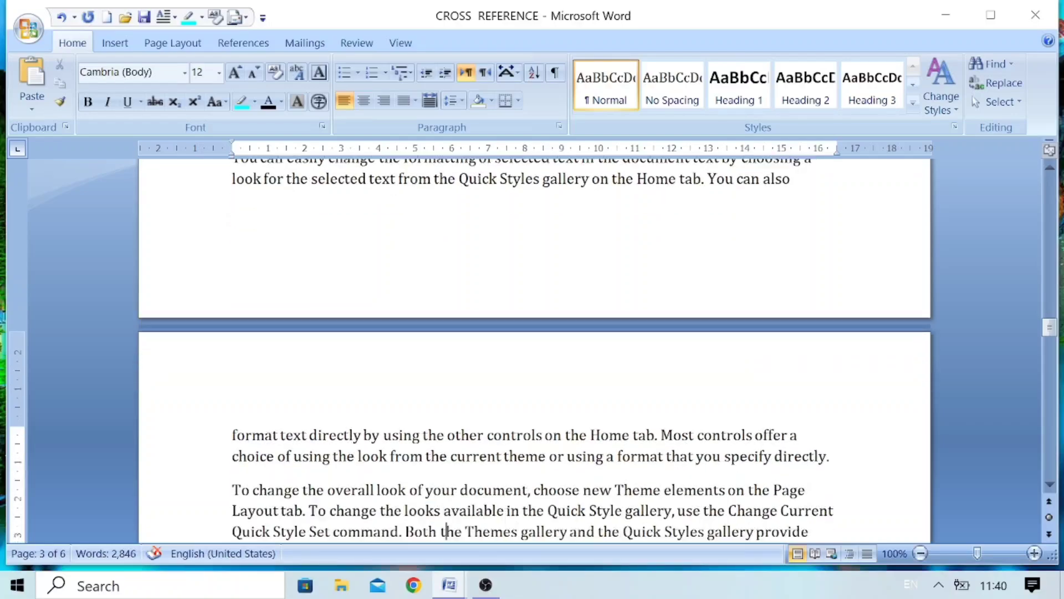
pyautogui.scroll(-5, 444, 521)
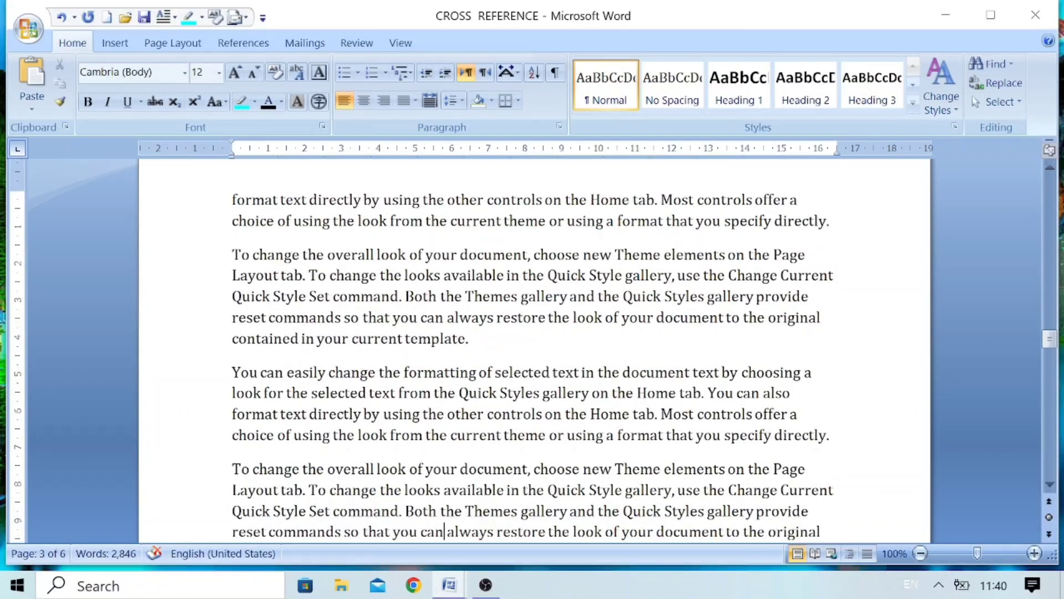
pyautogui.scroll(-10, 545, 489)
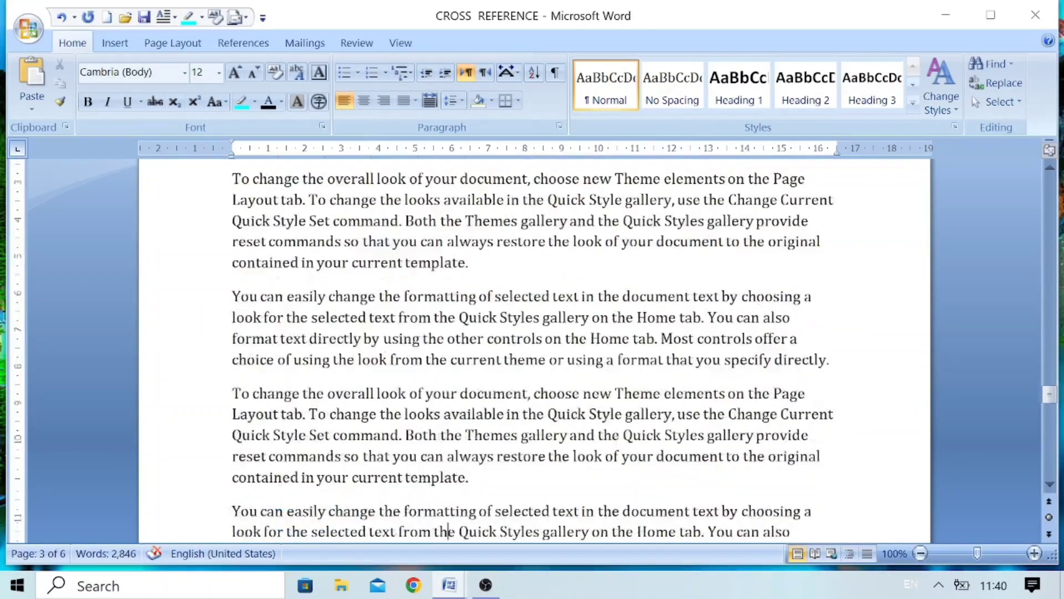
pyautogui.scroll(-6, 447, 518)
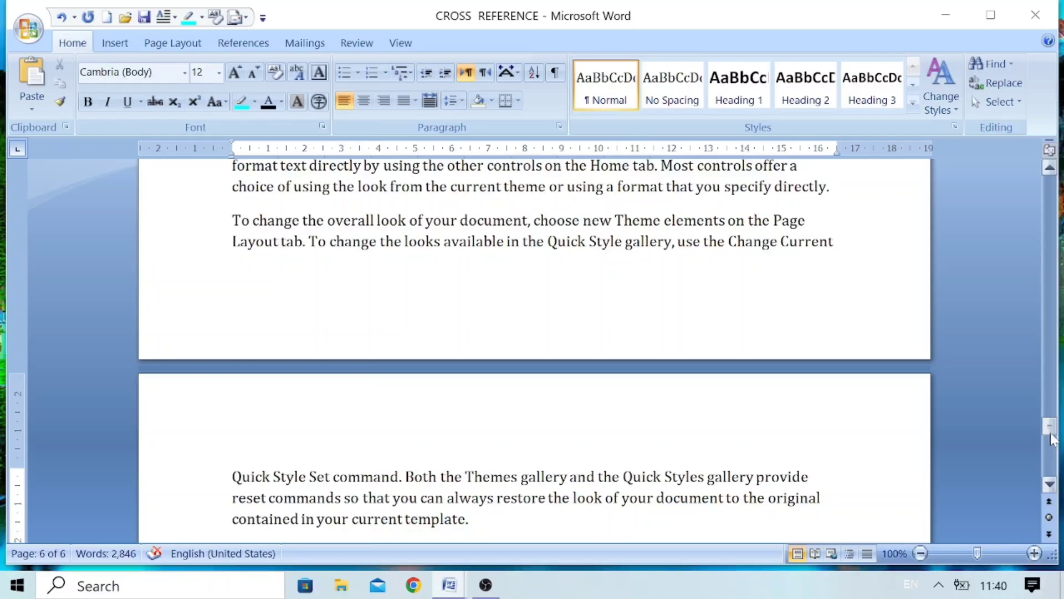
pyautogui.moveTo(1047, 428); pyautogui.dragTo(998, 234)
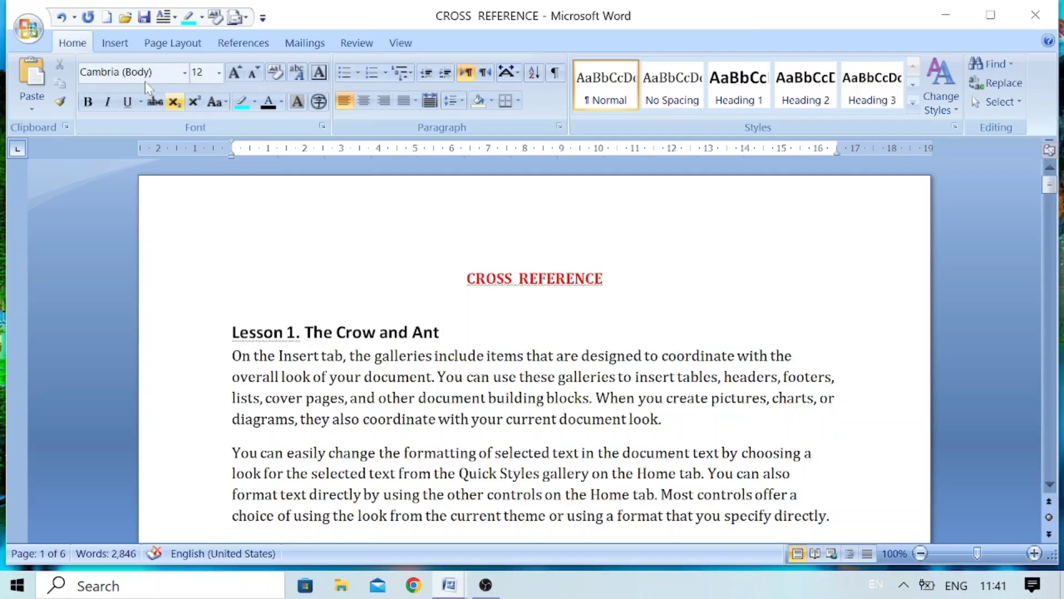
# Step: Add an empty left-aligned paragraph directly beneath the CROSS REFERENCE title
pyautogui.click(114, 45)
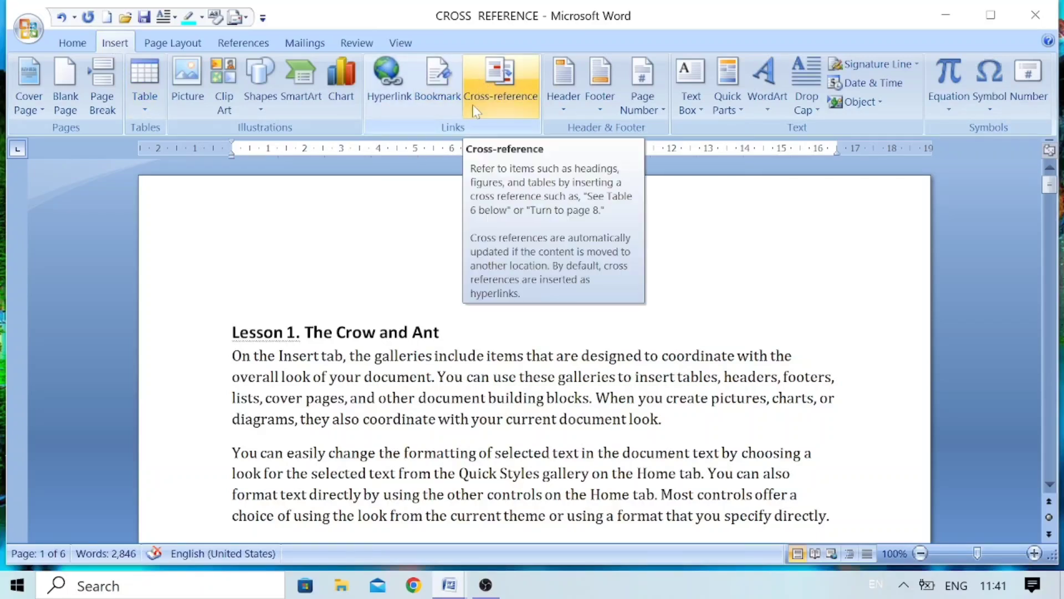
pyautogui.click(481, 85)
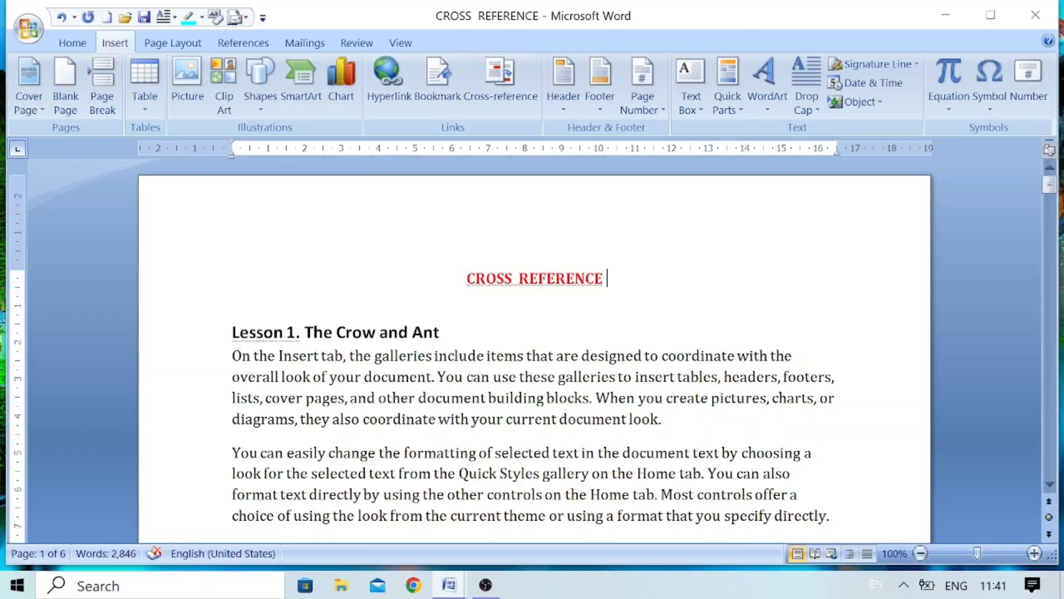
pyautogui.press('Return')
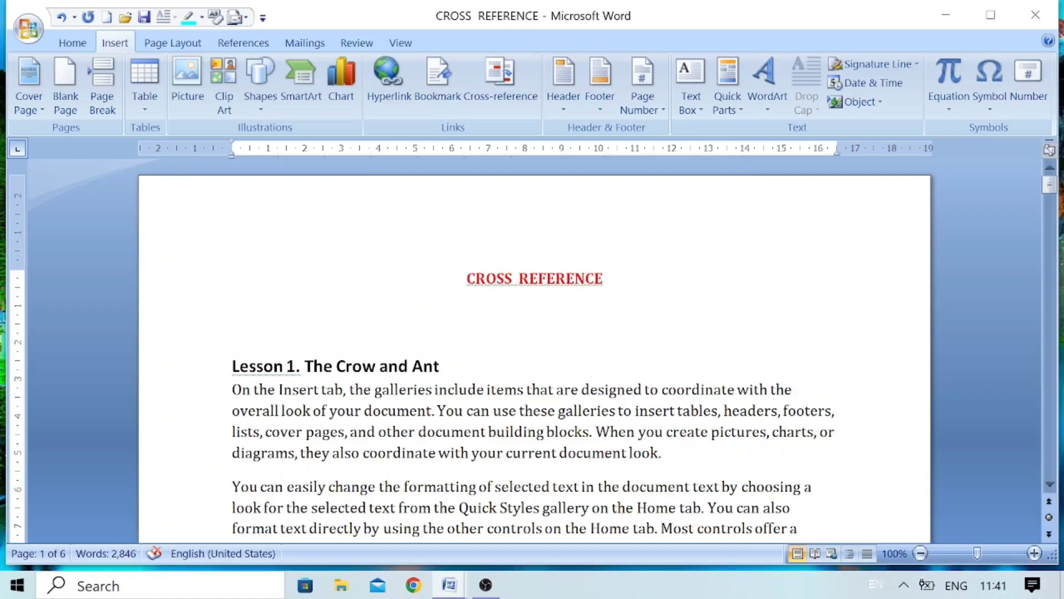
pyautogui.click(72, 42)
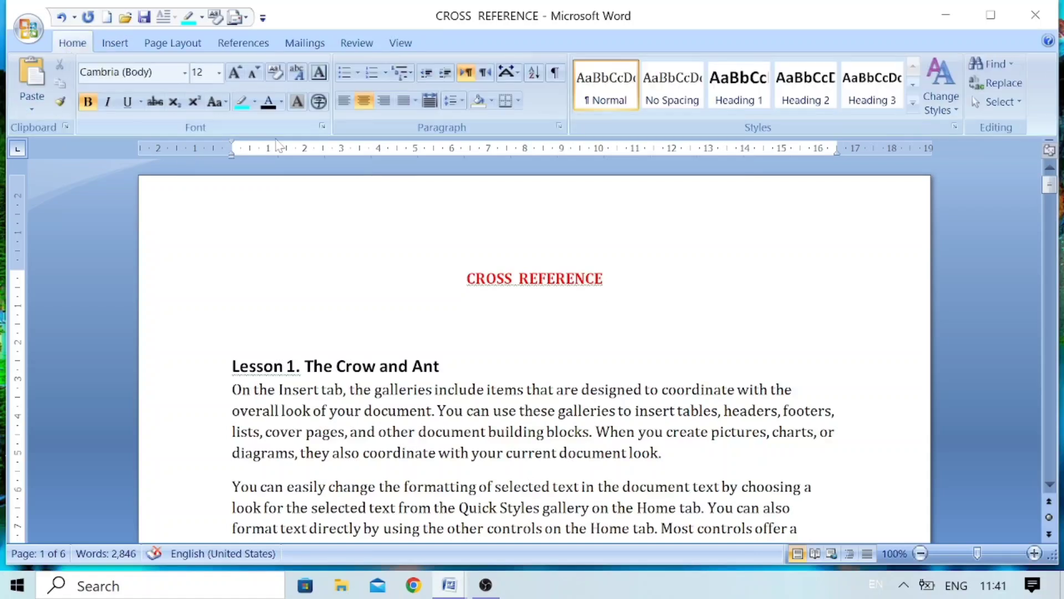
pyautogui.click(348, 105)
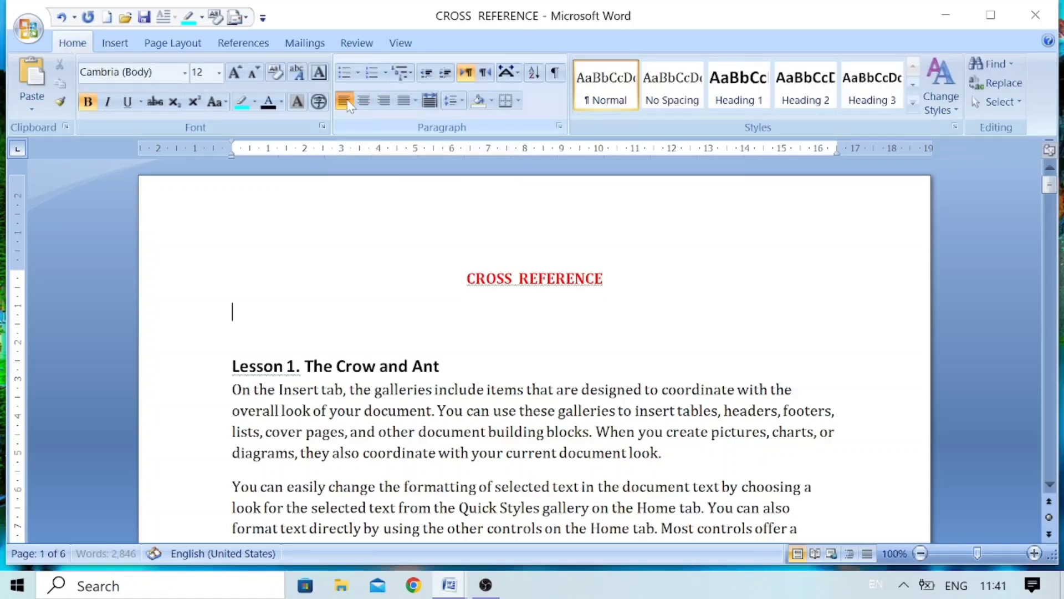
# Step: Insert a hyperlinked cross-reference to the heading text of "Lesson 1. The Crow and Ant" in the empty line beneath the title
pyautogui.click(118, 43)
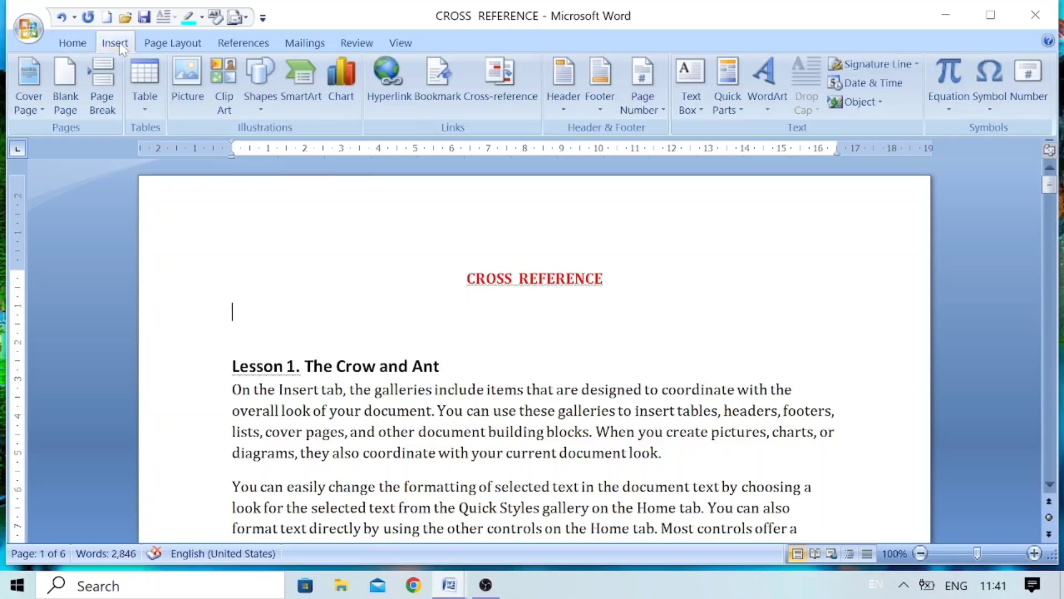
pyautogui.click(499, 94)
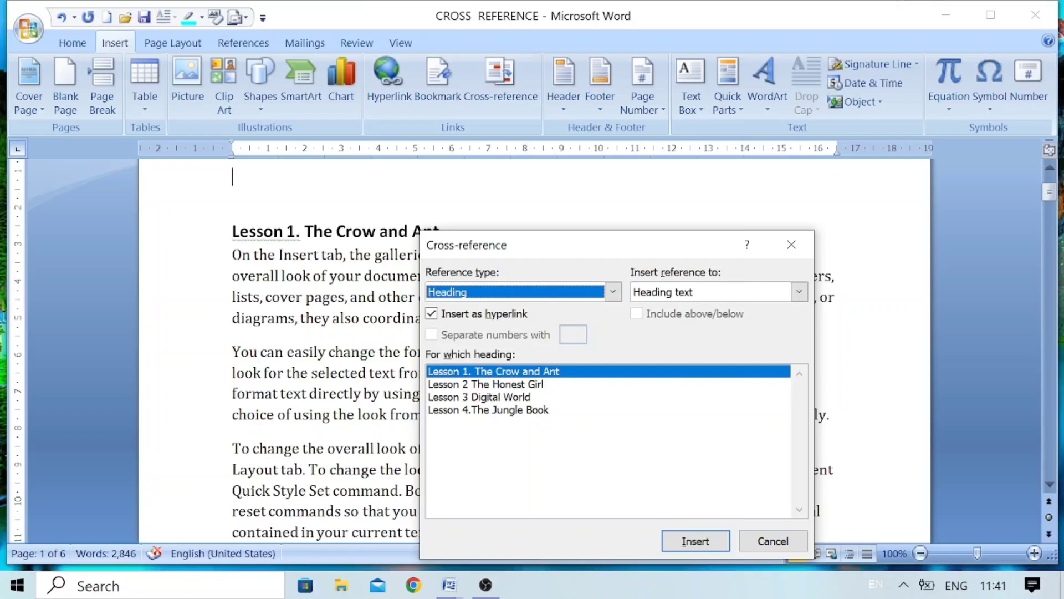
pyautogui.click(613, 292)
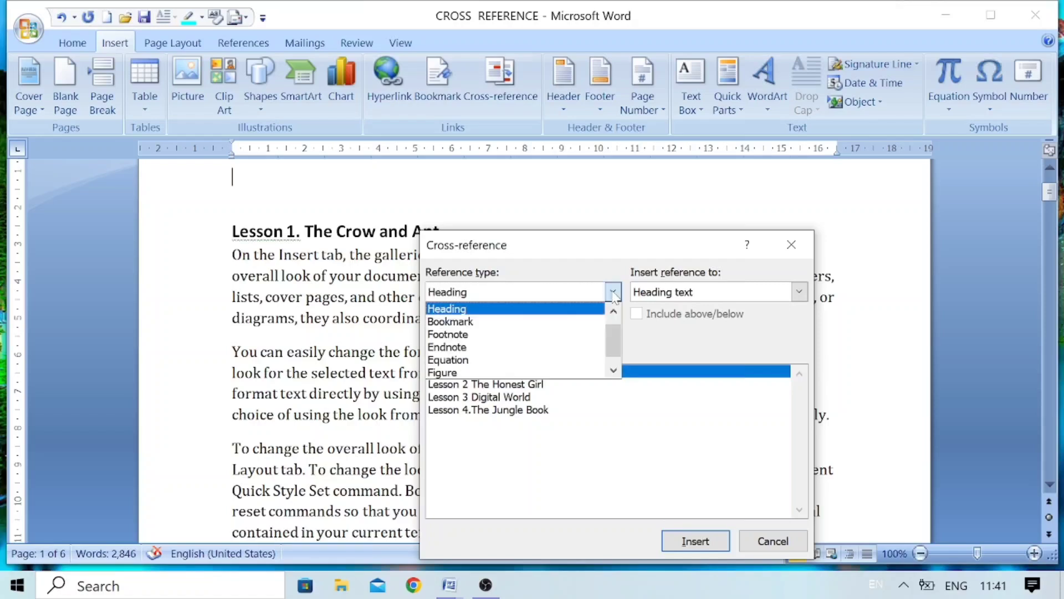
pyautogui.click(475, 311)
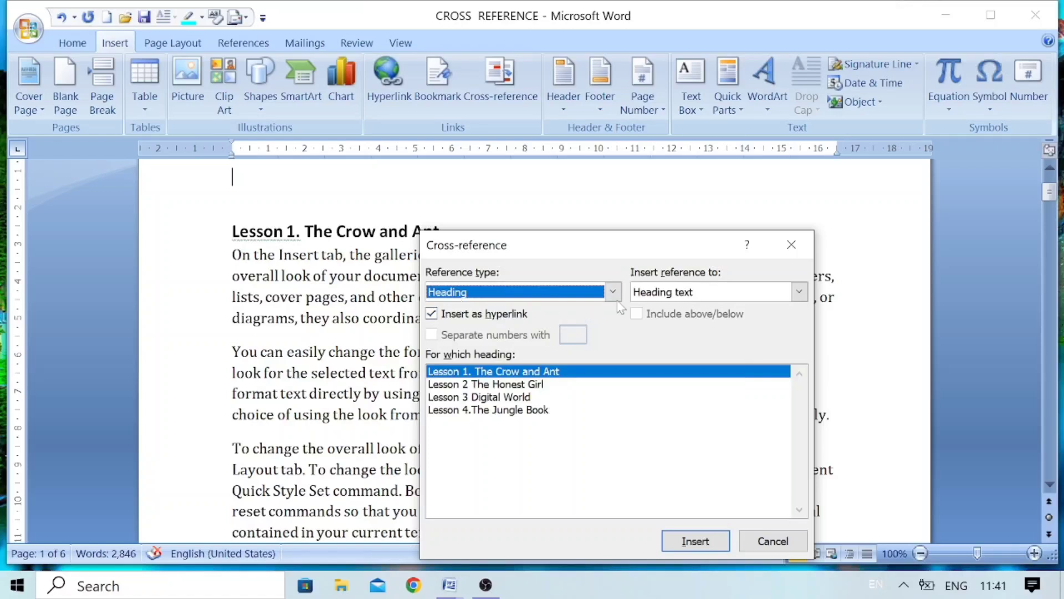
pyautogui.click(613, 292)
pyautogui.click(491, 313)
pyautogui.click(687, 544)
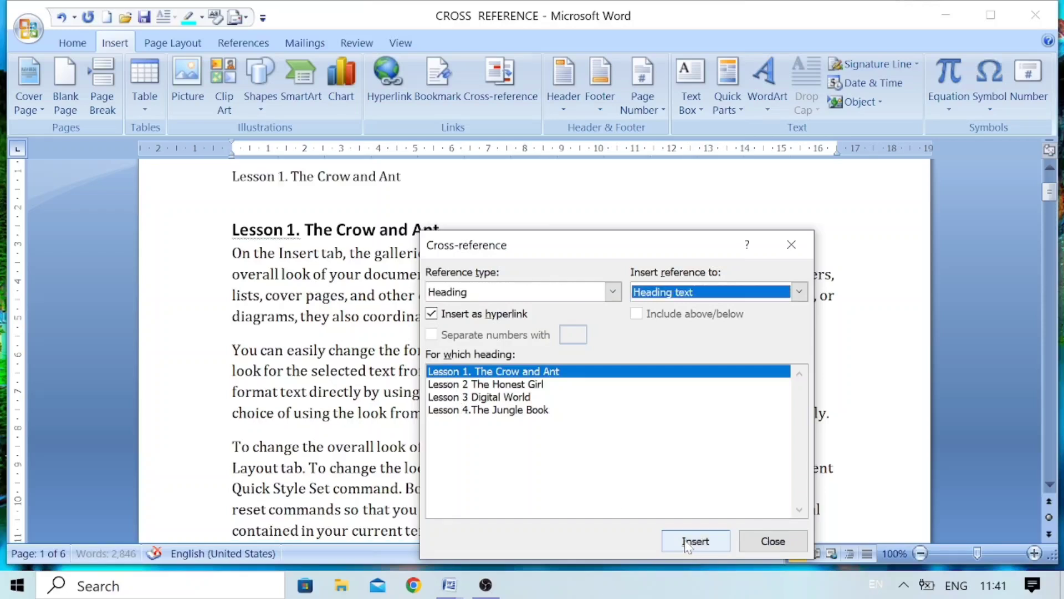
pyautogui.click(772, 540)
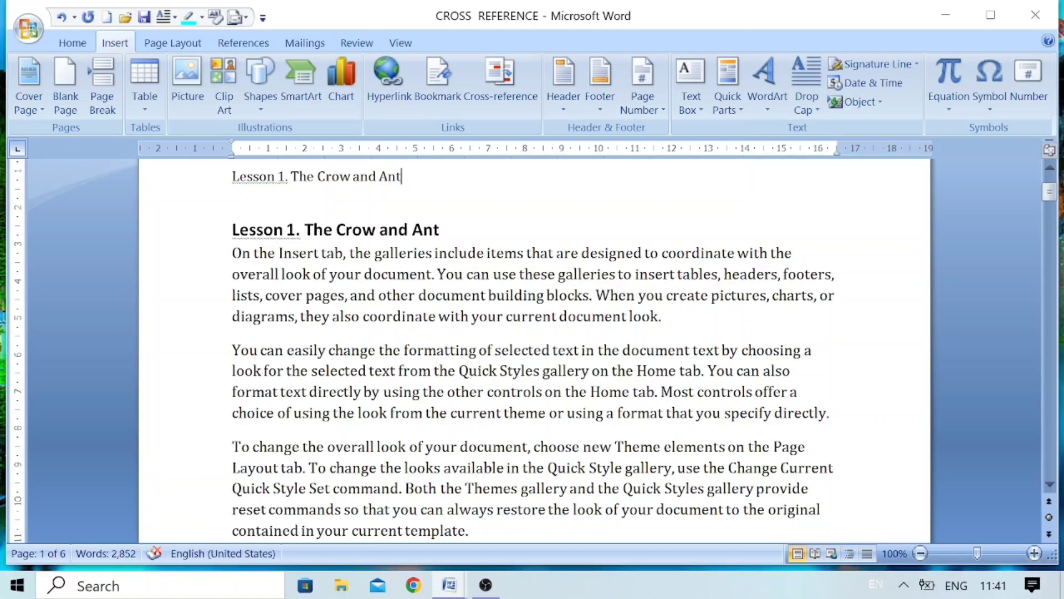
# Step: On a new line below the Lesson 1 reference, insert a cross-reference to the heading "Lesson 2 The Honest Girl"
pyautogui.press('Return')
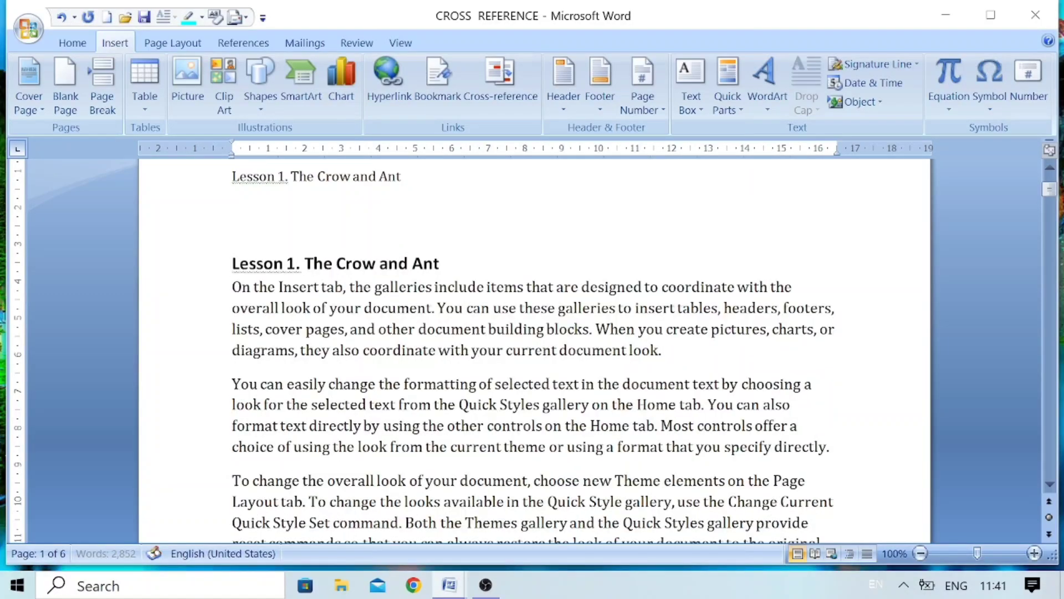
pyautogui.click(486, 84)
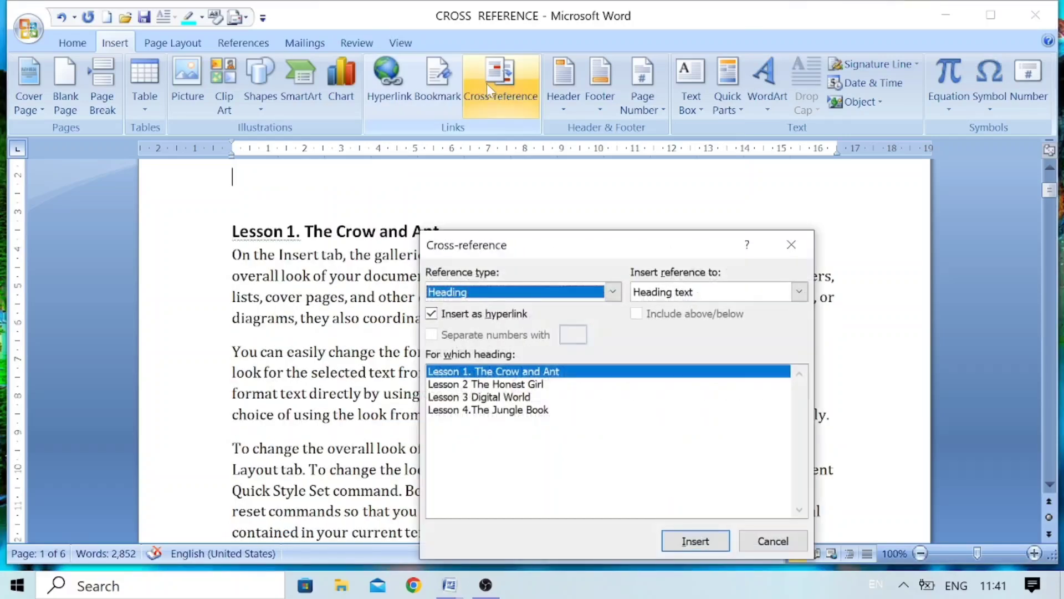
pyautogui.click(449, 384)
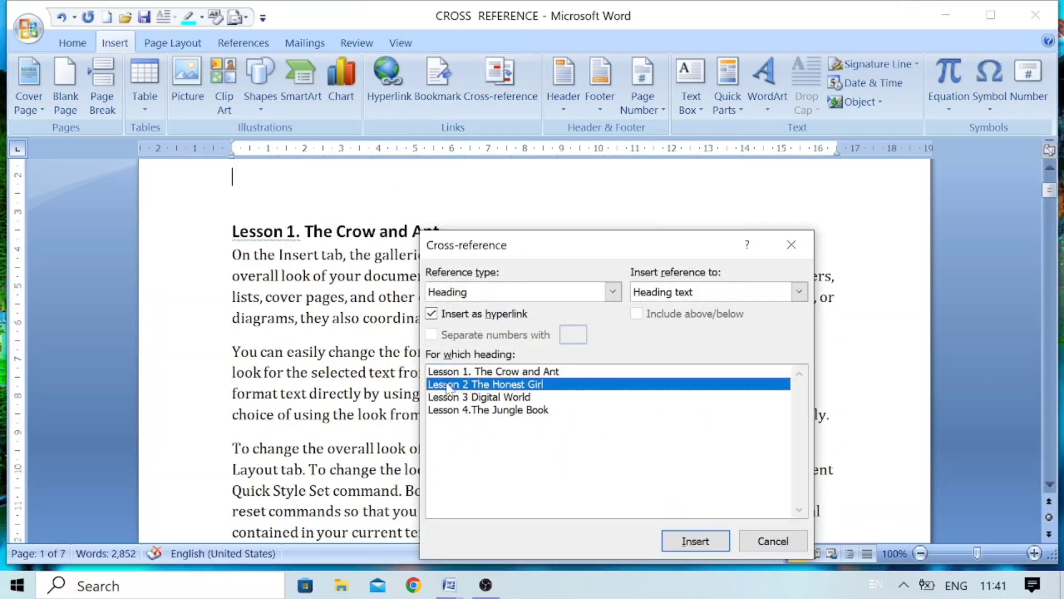
pyautogui.click(694, 542)
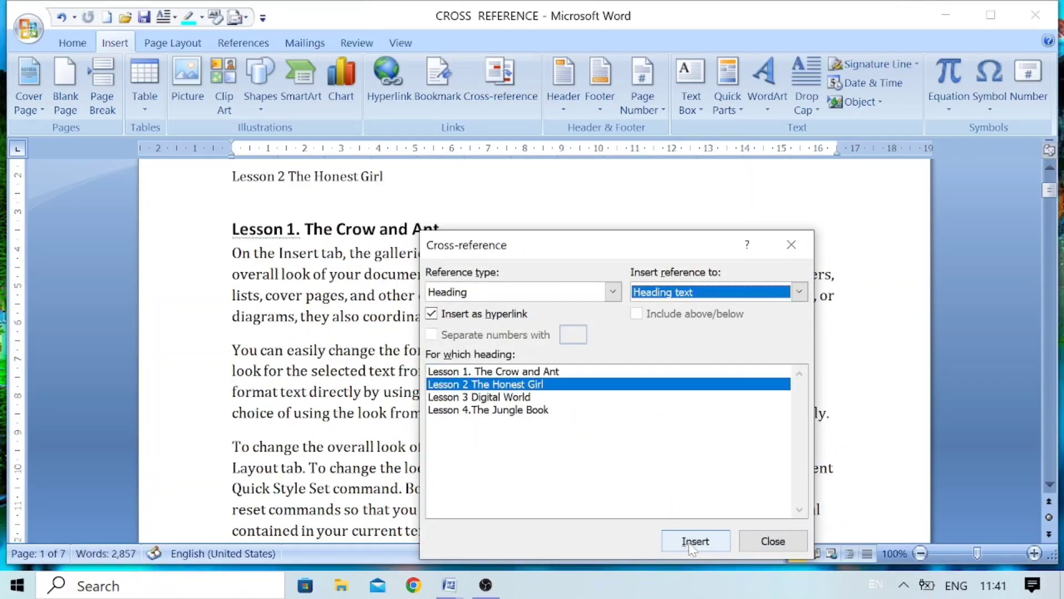
pyautogui.click(764, 548)
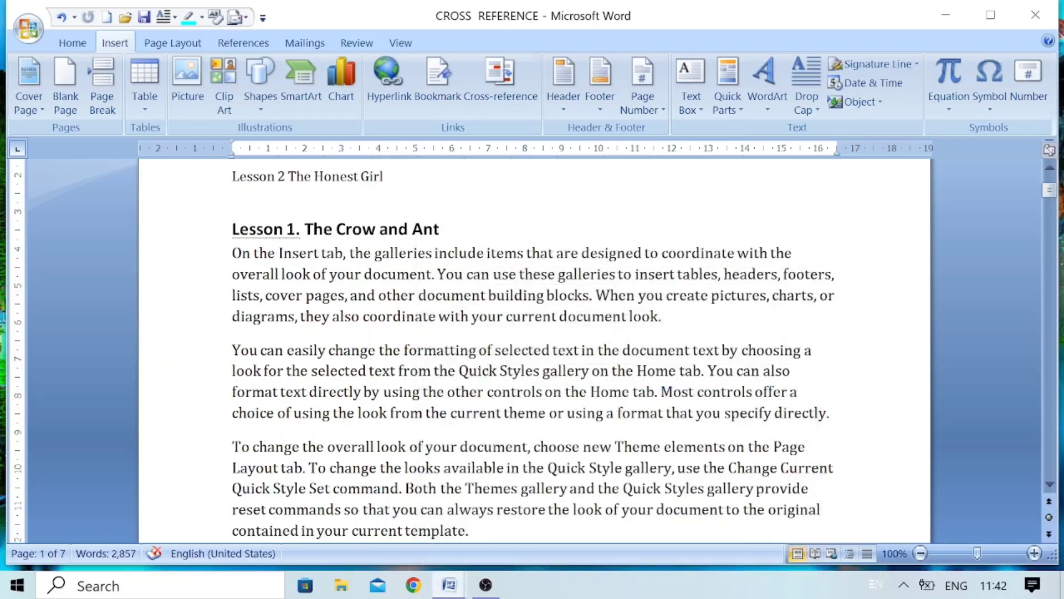
# Step: On a new line below the Lesson 2 reference, insert a cross-reference to the heading "Lesson 3 Digital World"
pyautogui.press('Return')
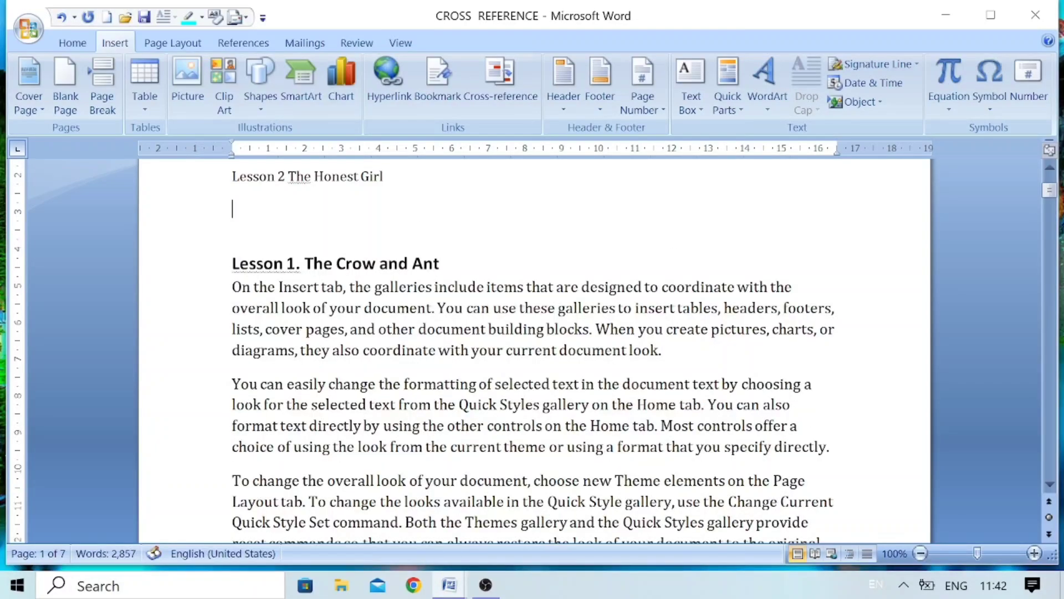
pyautogui.click(490, 101)
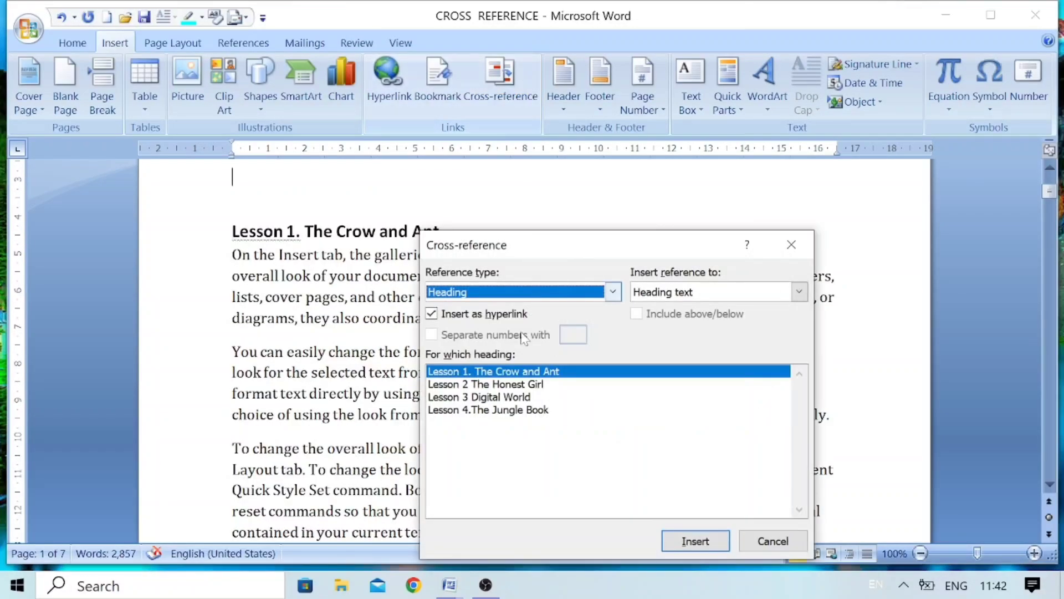
pyautogui.click(493, 398)
pyautogui.click(694, 540)
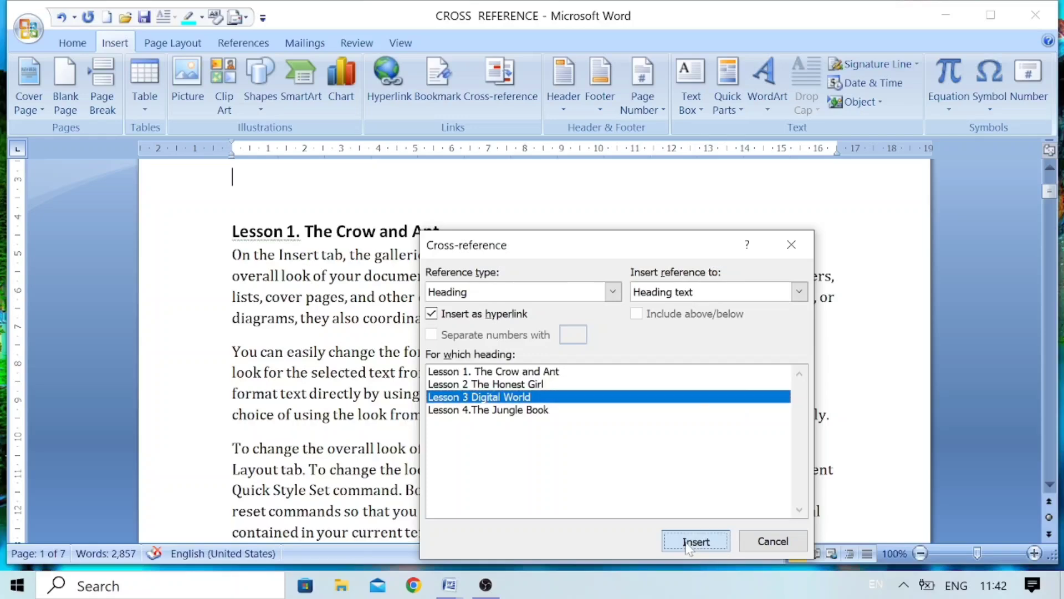
pyautogui.click(772, 541)
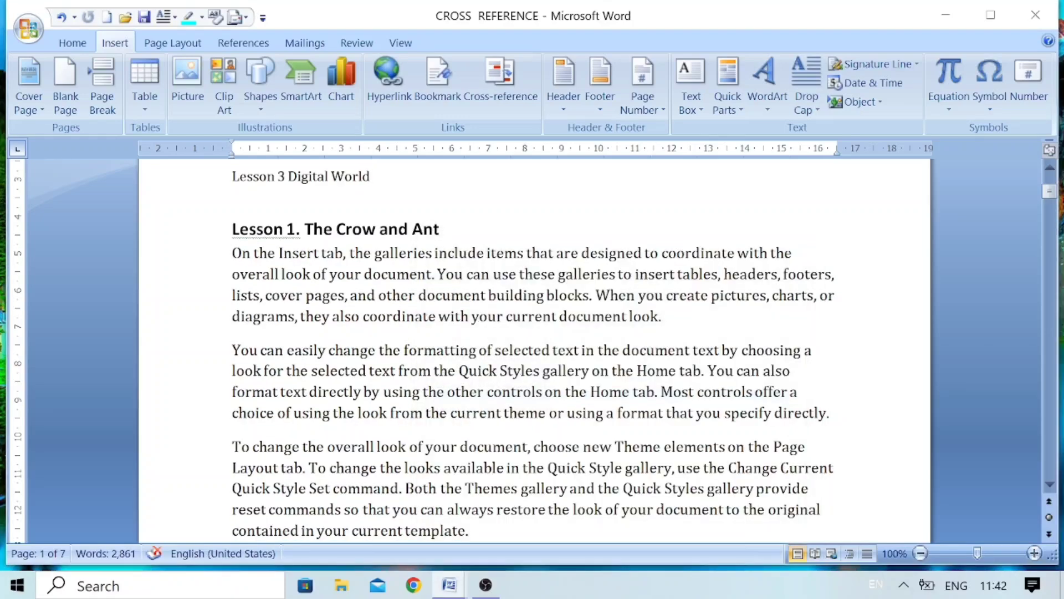
# Step: On a new line below the Lesson 3 reference, insert a cross-reference to the heading "Lesson 4.The Jungle Book"
pyautogui.press('Return')
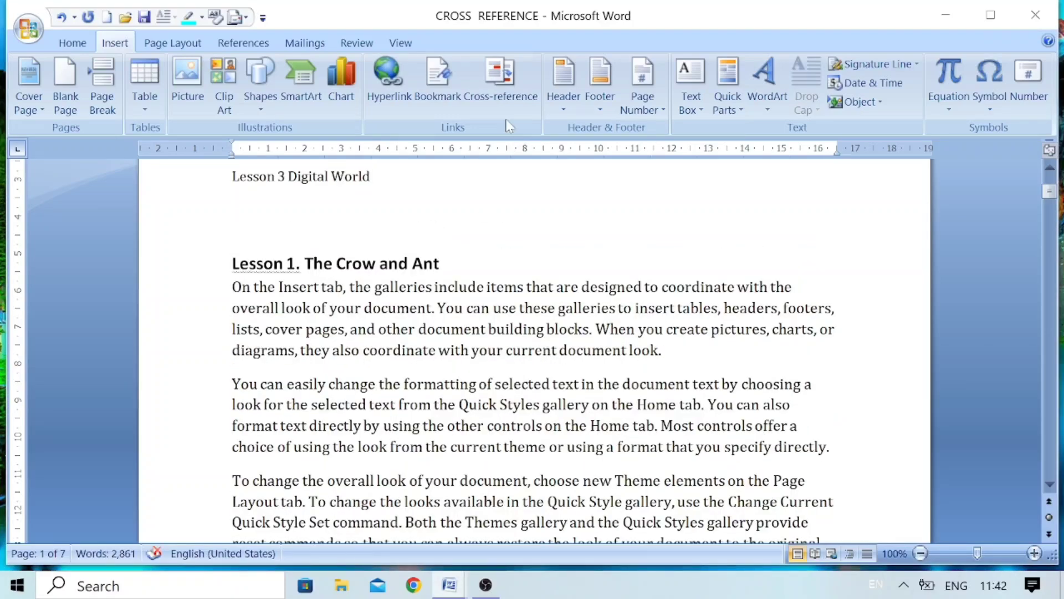
pyautogui.click(499, 89)
pyautogui.click(492, 410)
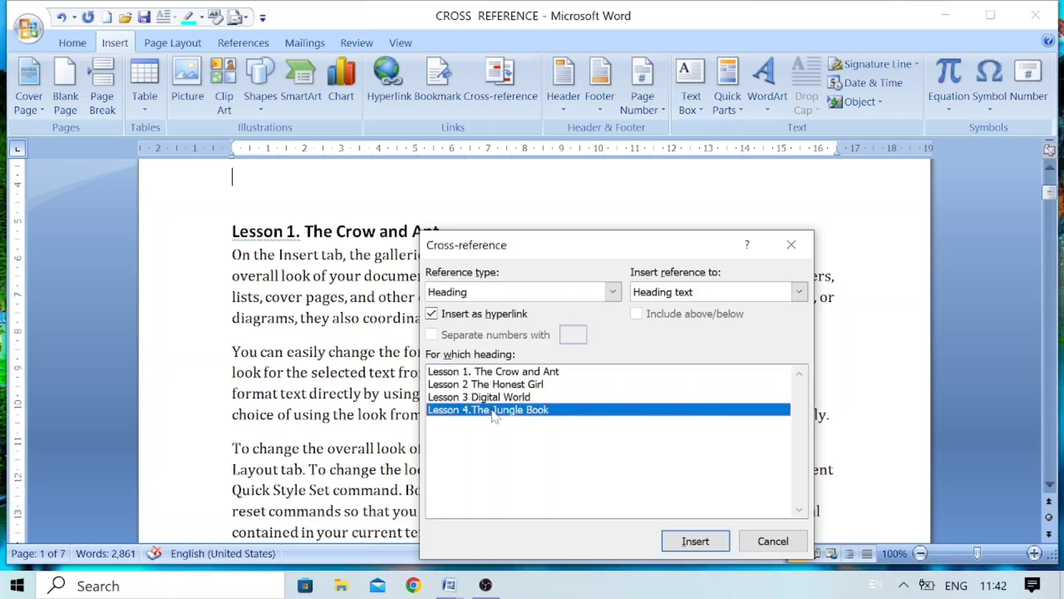
pyautogui.click(701, 543)
pyautogui.click(772, 541)
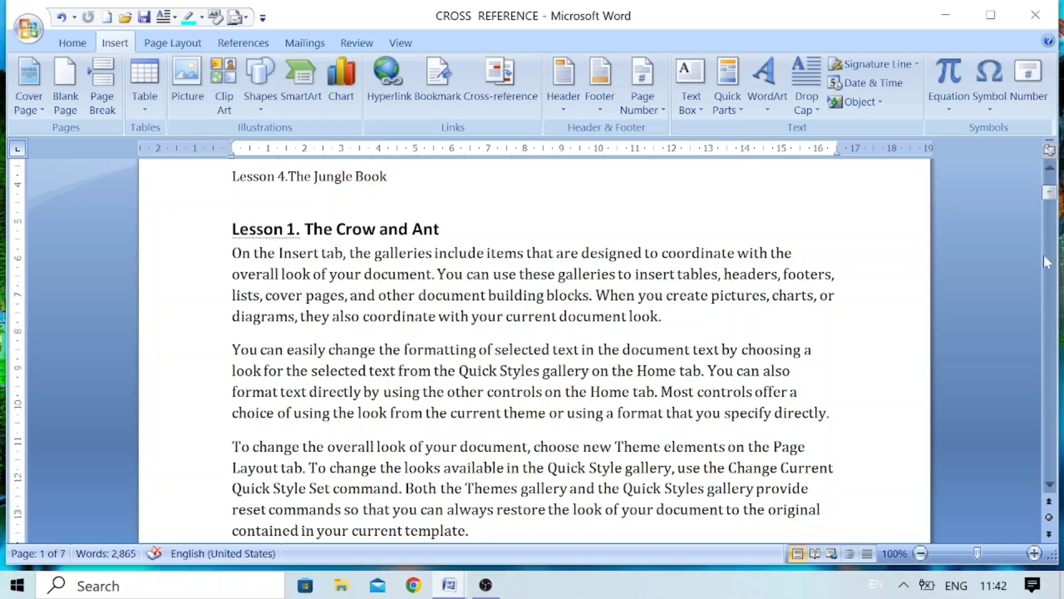
pyautogui.click(1049, 173)
pyautogui.click(1049, 173)
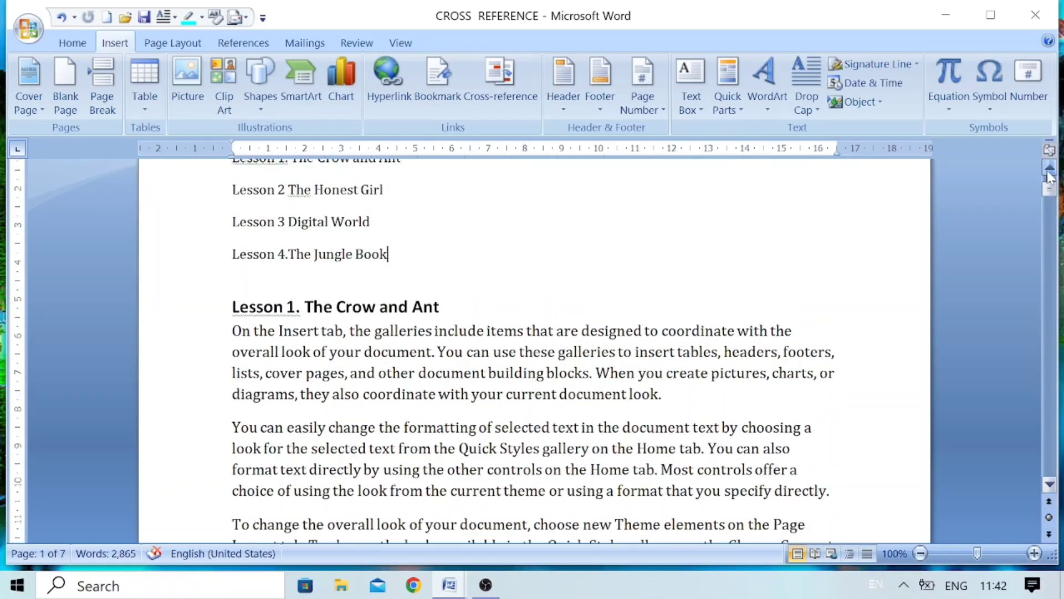
# Step: Follow the cross-references to Lesson 4 and Lesson 2 to test their links, returning to the list on the first page after each
pyautogui.click(1049, 172)
pyautogui.click(1049, 173)
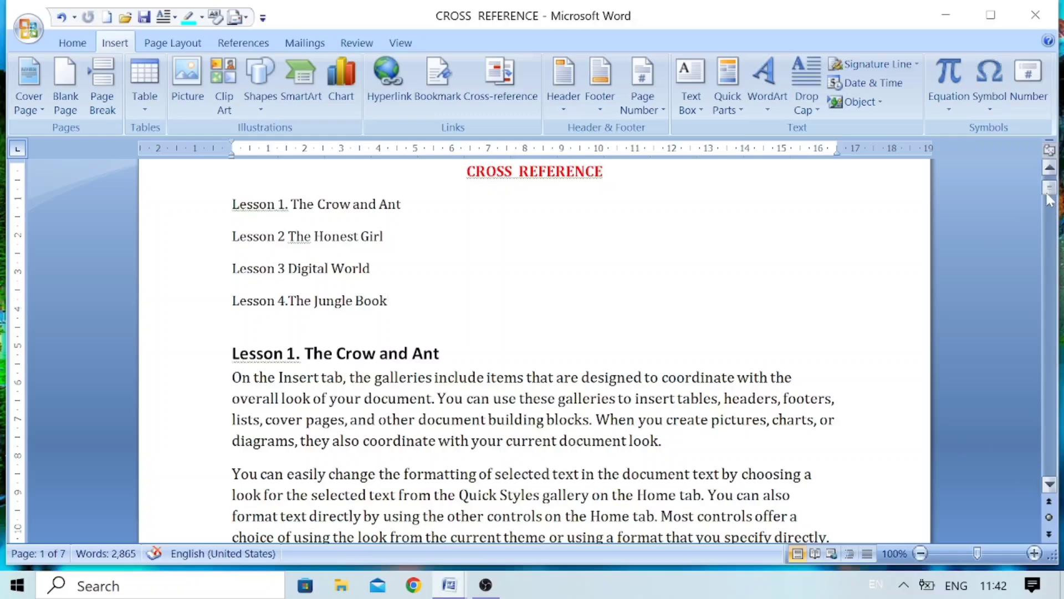
pyautogui.moveTo(1050, 190)
pyautogui.mouseDown()
pyautogui.moveTo(1042, 374)
pyautogui.moveTo(1057, 334)
pyautogui.moveTo(1053, 178)
pyautogui.mouseUp()
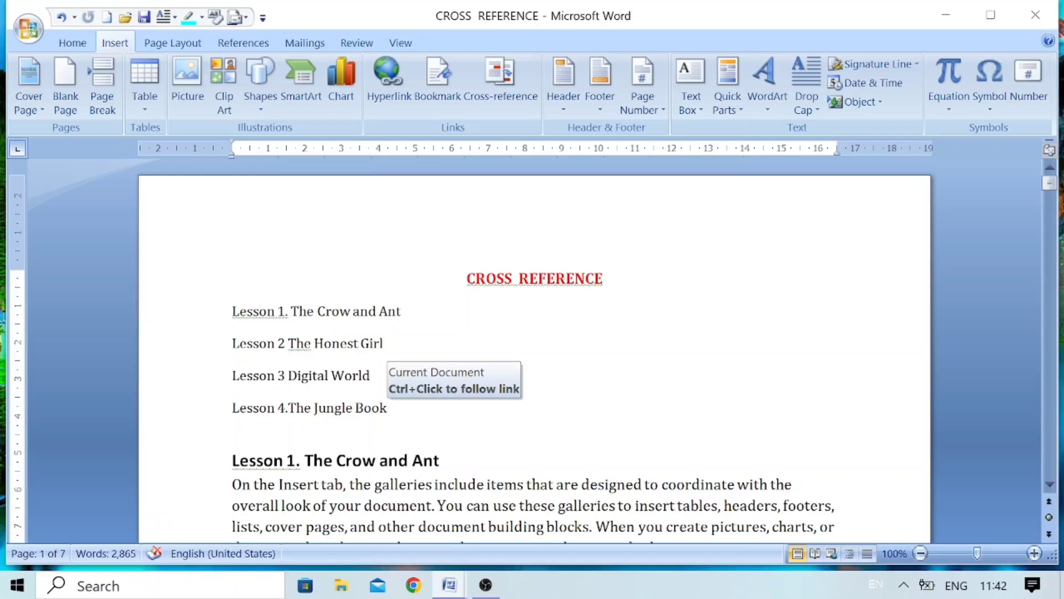
pyautogui.keyDown('ctrl'); pyautogui.click(264, 414); pyautogui.keyUp('ctrl')
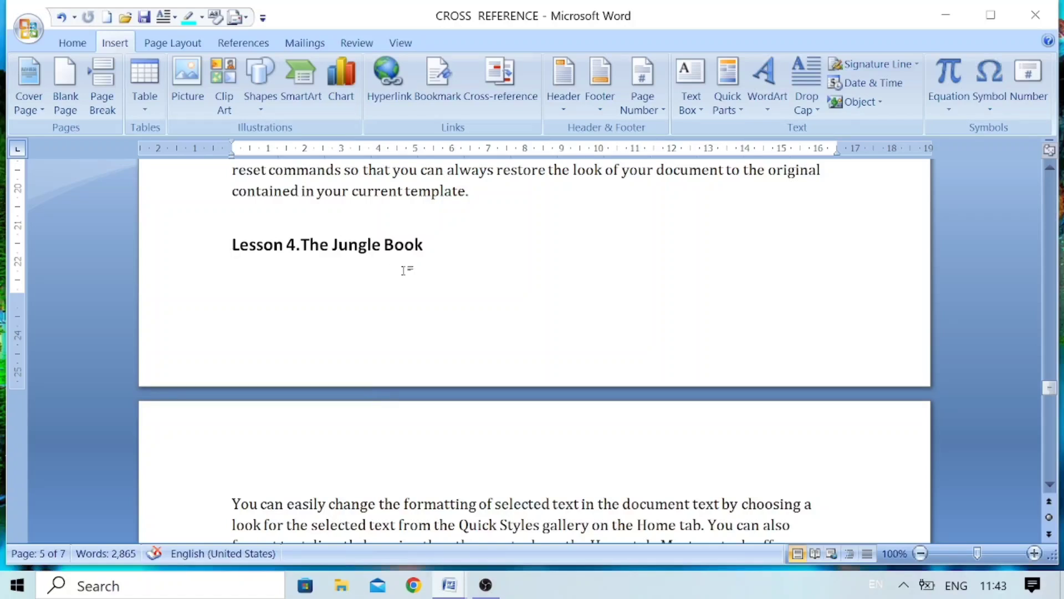
pyautogui.moveTo(1049, 390); pyautogui.dragTo(1053, 183)
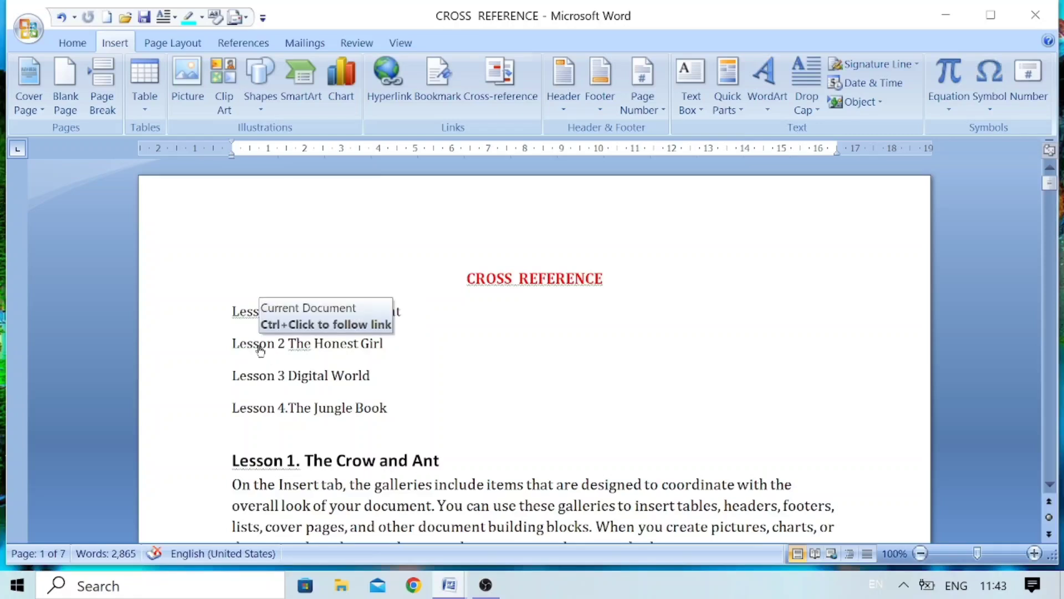
pyautogui.keyDown('ctrl'); pyautogui.click(260, 348); pyautogui.keyUp('ctrl')
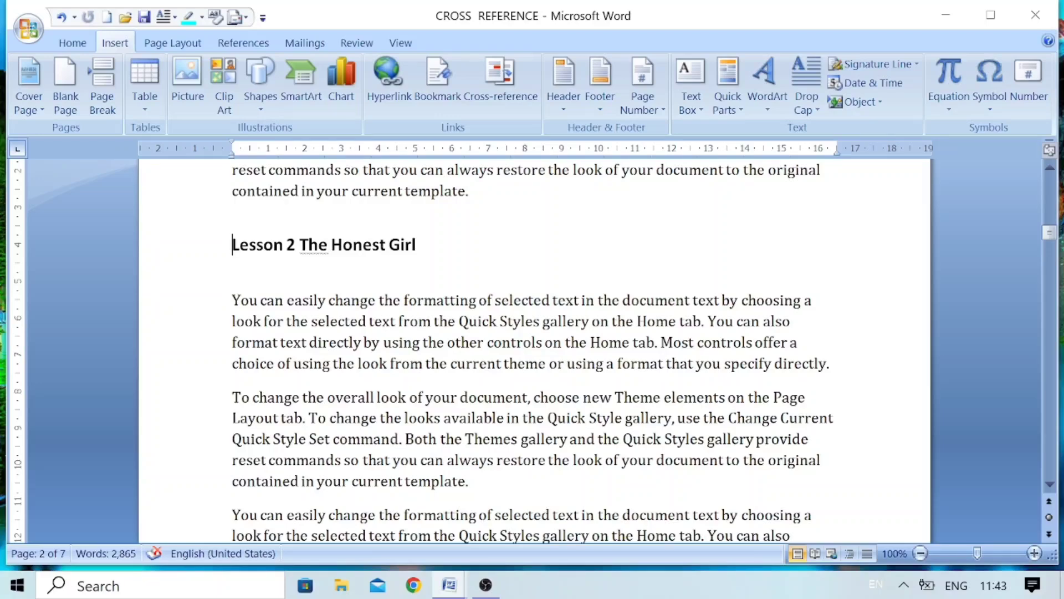
pyautogui.click(1050, 233)
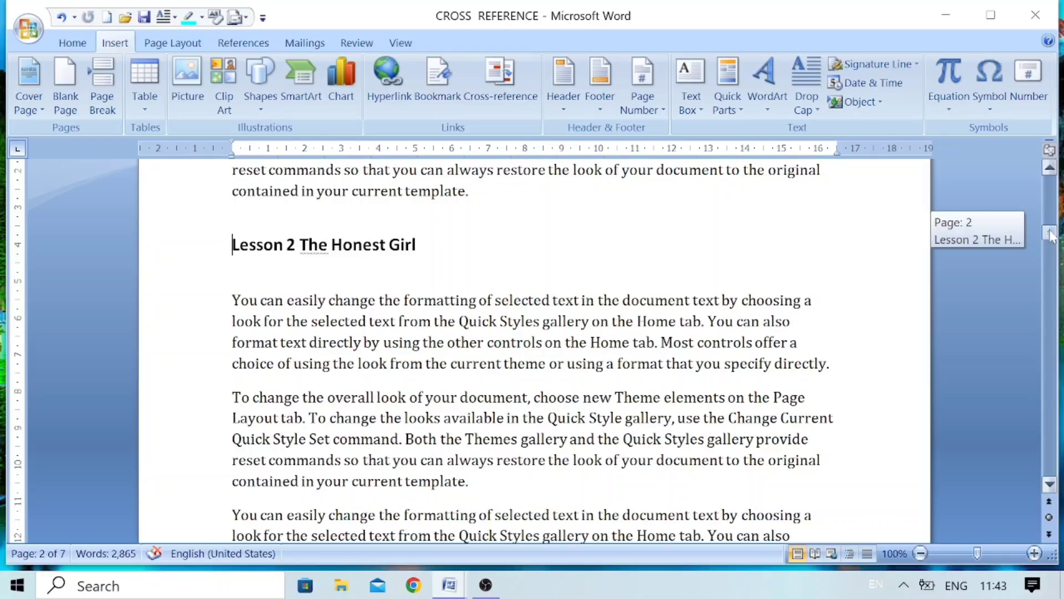
pyautogui.moveTo(1050, 232); pyautogui.dragTo(1050, 181)
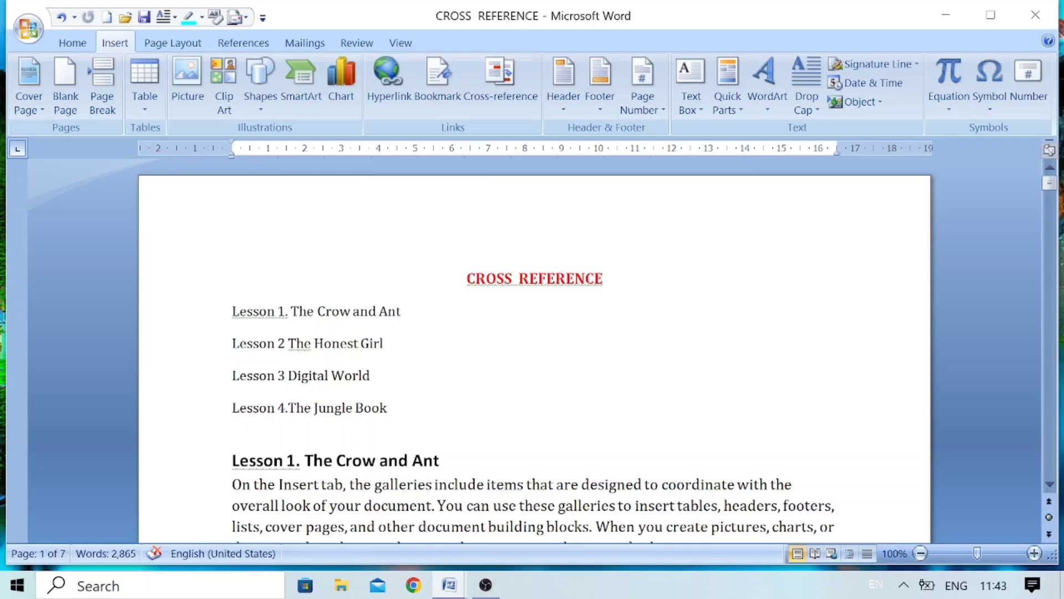
# Step: Delete the four lesson cross-references beneath the title and add an empty line above the "Lesson 1. The Crow and Ant" heading
pyautogui.click(235, 50)
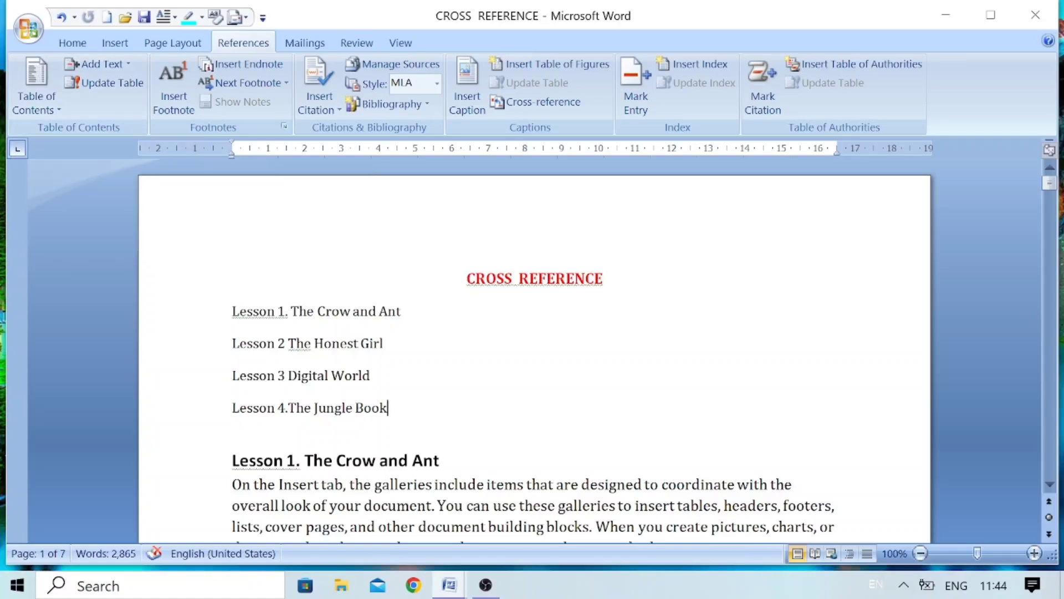
pyautogui.hotkey('ctrl', 'shift', 'Up')
pyautogui.hotkey('ctrl', 'shift', 'Up')
pyautogui.hotkey('ctrl', 'shift', 'Up')
pyautogui.hotkey('ctrl', 'shift', 'Up')
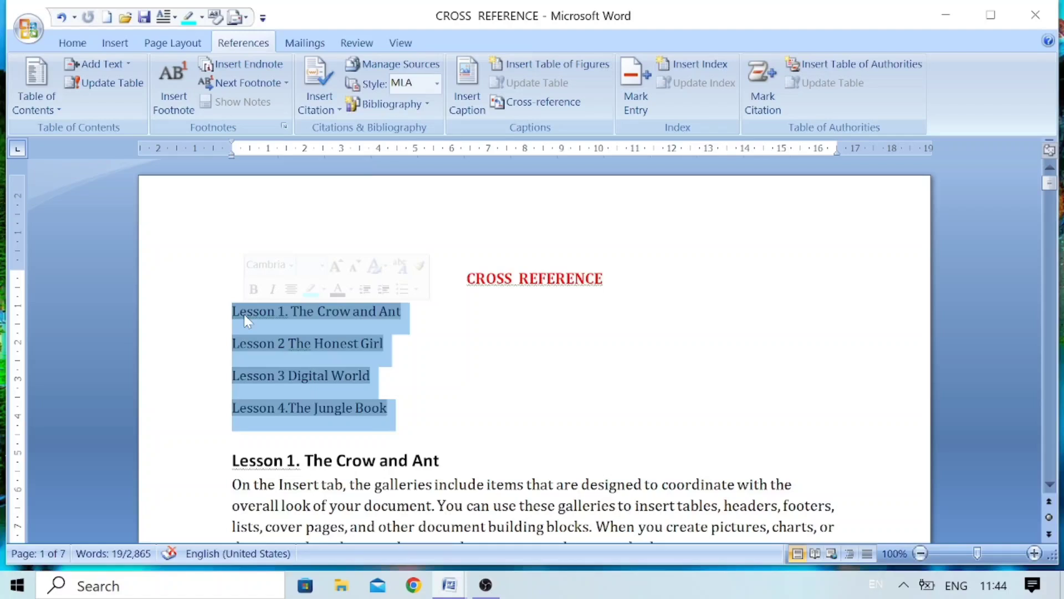
pyautogui.press('Delete')
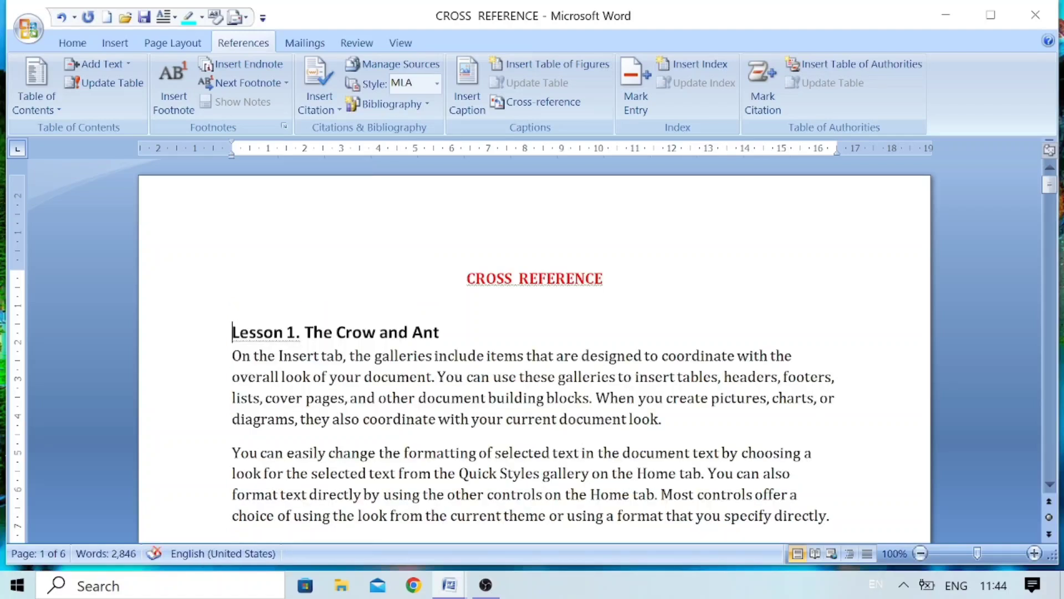
pyautogui.press('Return')
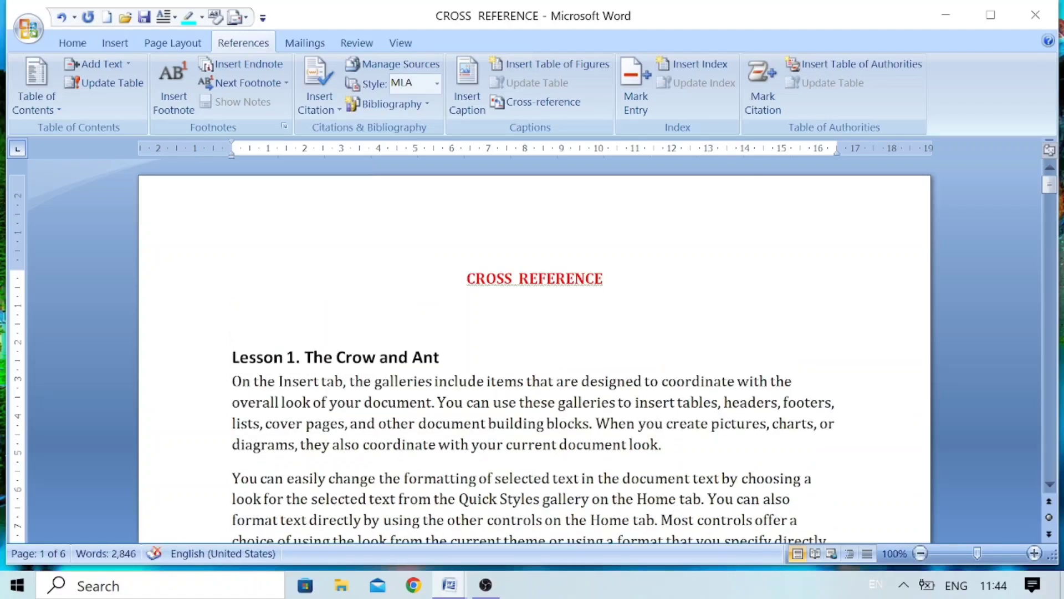
# Step: Replace the red title text "CROSS REFERENCE" at the start of the document with "TABLE OF CONTENT"
pyautogui.click(607, 278)
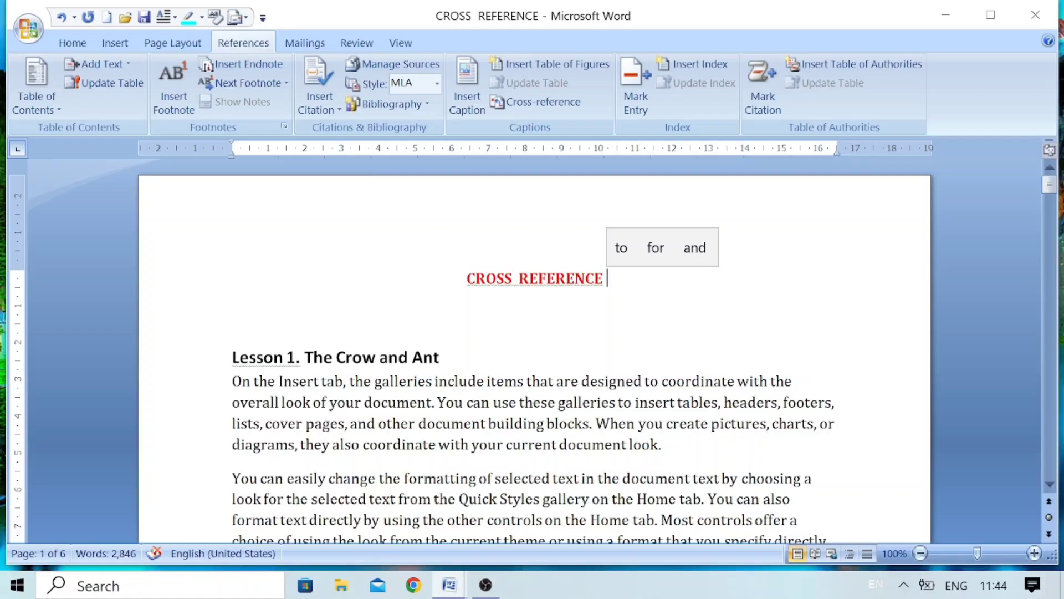
pyautogui.press('BackSpace')
pyautogui.press('BackSpace')
pyautogui.press('BackSpace')
pyautogui.press('BackSpace')
pyautogui.press('BackSpace')
pyautogui.press('BackSpace')
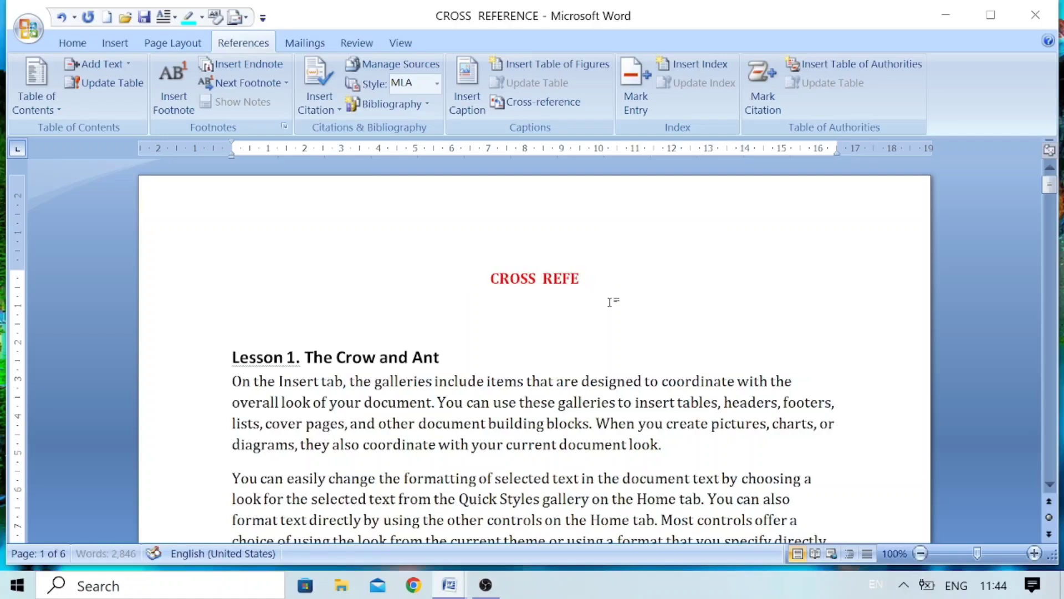
pyautogui.press('BackSpace')
pyautogui.press('BackSpace')
pyautogui.press('BackSpace')
pyautogui.press('BackSpace')
pyautogui.press('BackSpace')
pyautogui.press('BackSpace')
pyautogui.press('BackSpace')
pyautogui.press('BackSpace')
pyautogui.press('BackSpace')
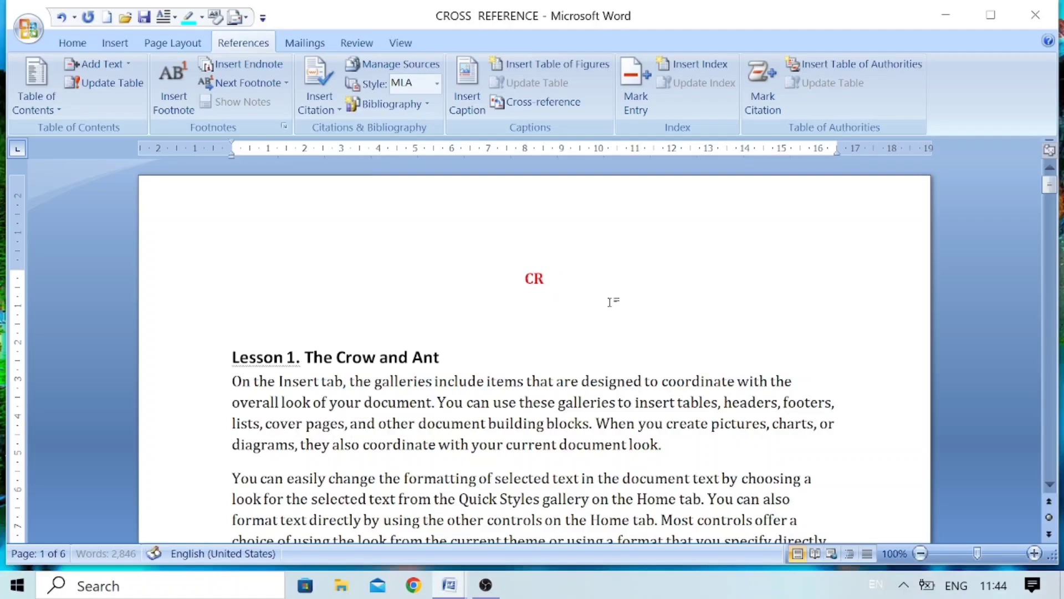
pyautogui.press('BackSpace')
pyautogui.press('BackSpace')
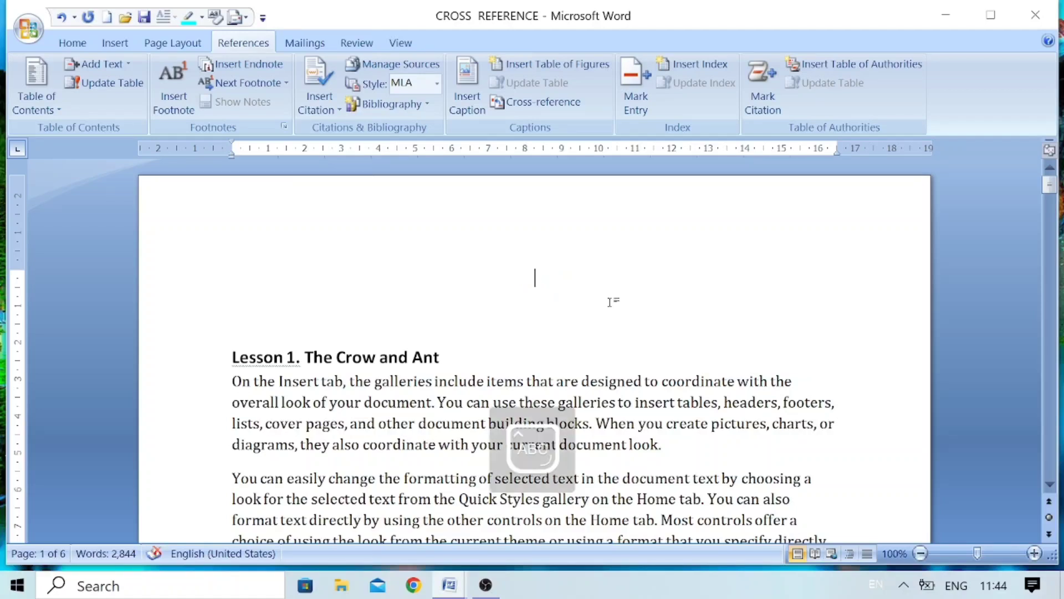
pyautogui.write('TABLE ')
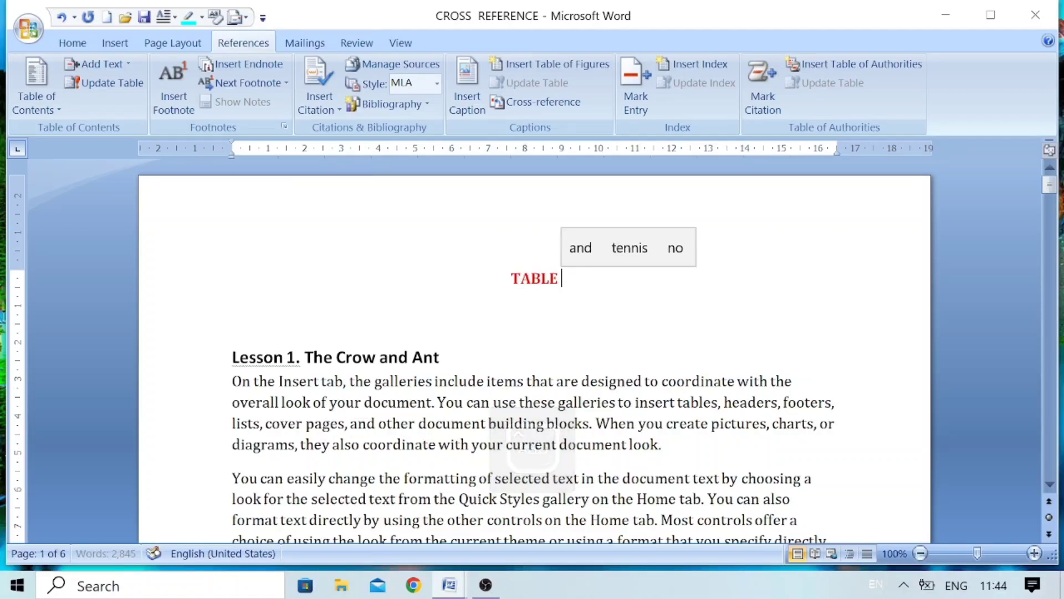
pyautogui.write('OF ')
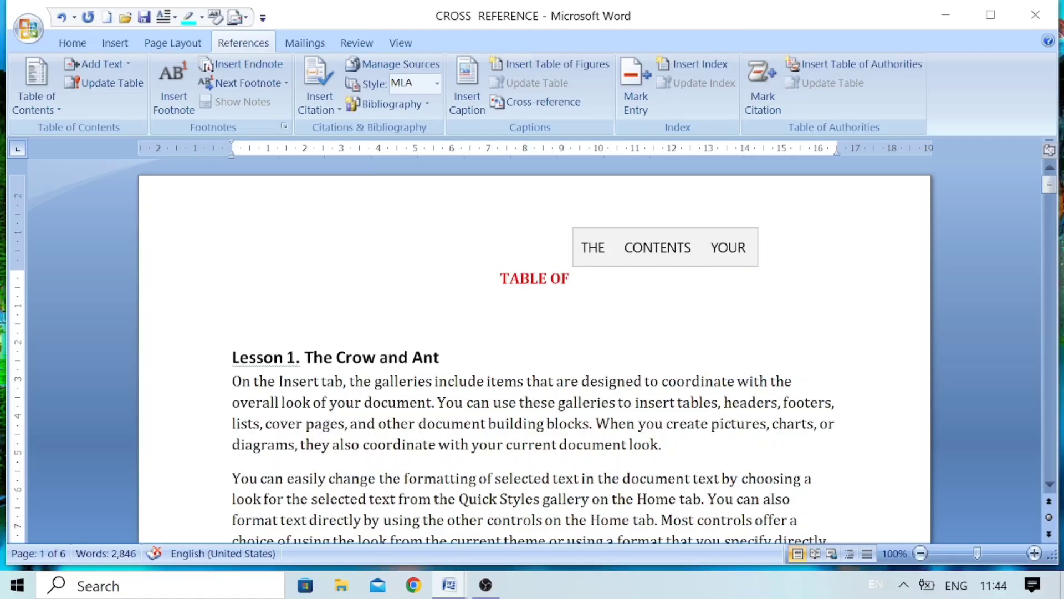
pyautogui.write('CONTENT')
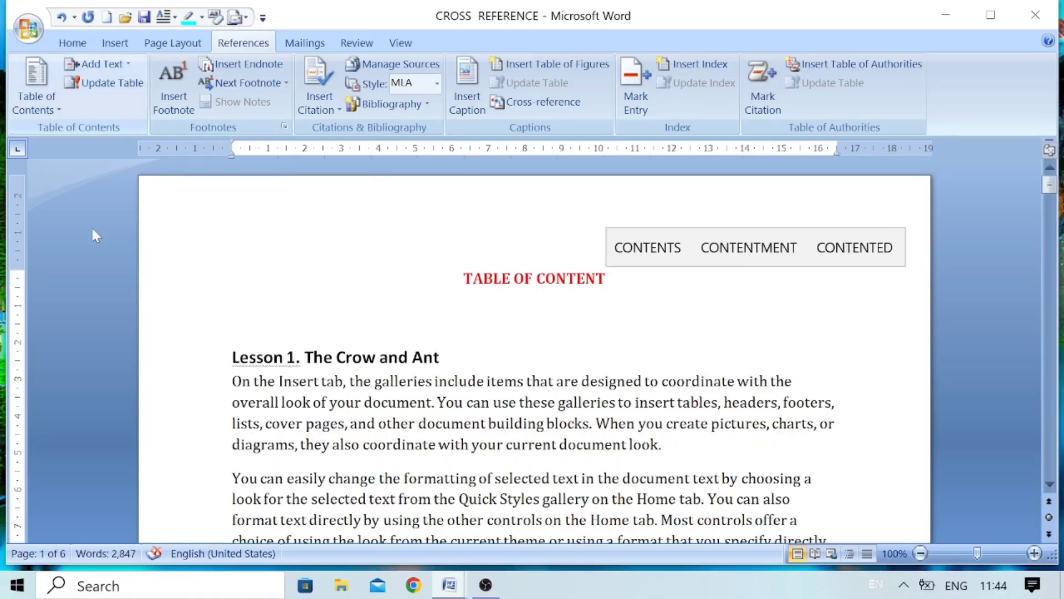
# Step: Insert the built-in Automatic Table 1 table of contents in the empty line above the Lesson 1 heading
pyautogui.click(233, 331)
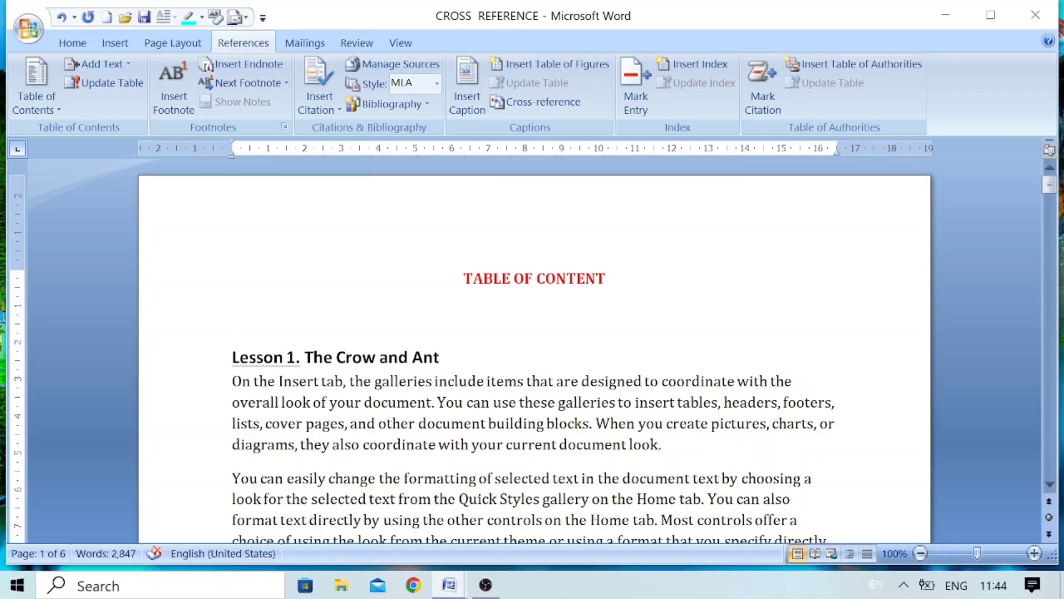
pyautogui.click(73, 47)
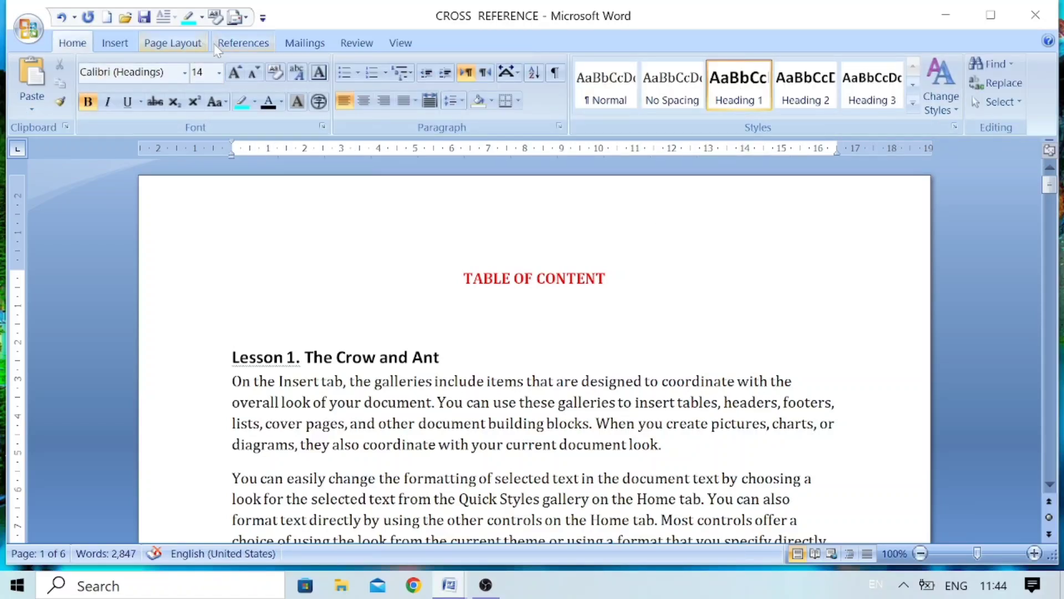
pyautogui.click(235, 45)
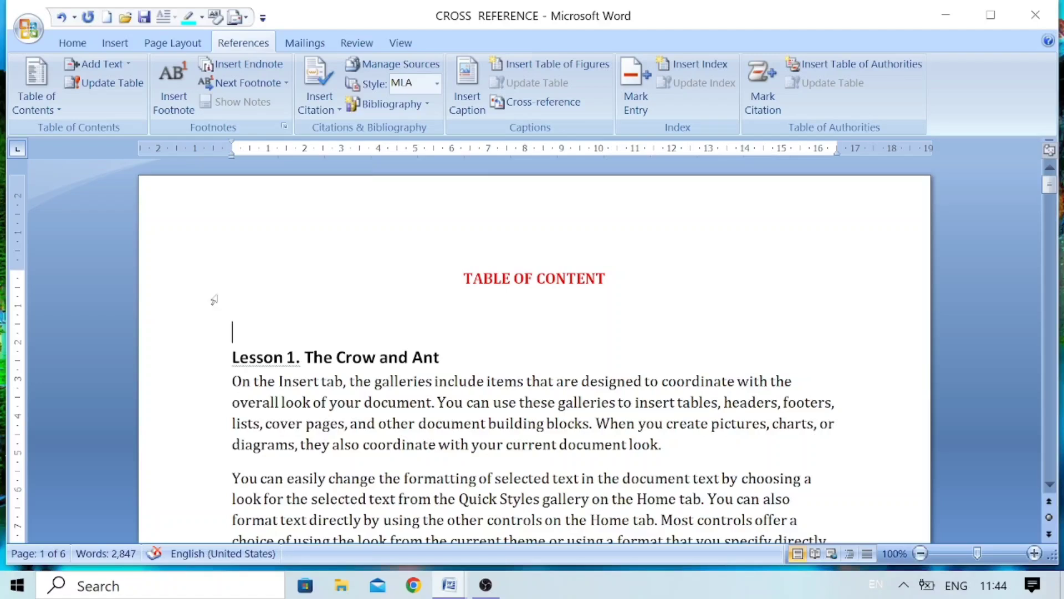
pyautogui.click(55, 108)
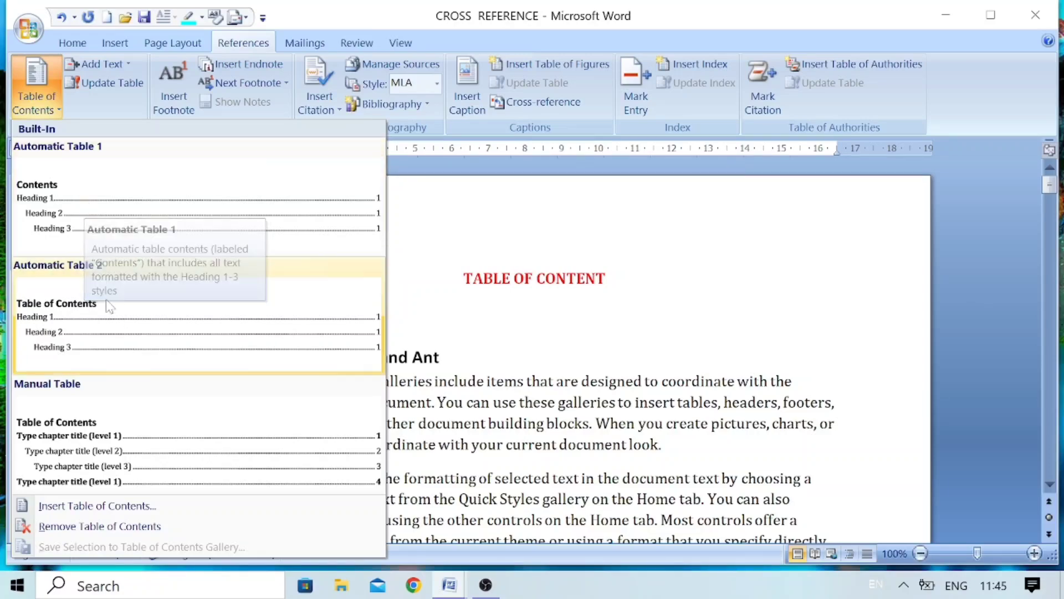
pyautogui.click(87, 224)
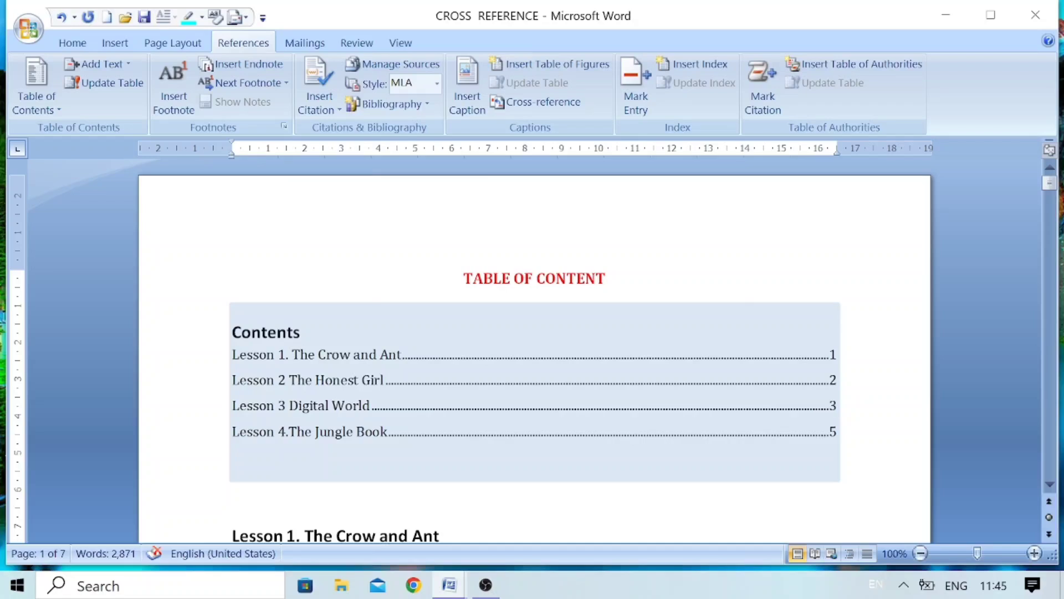
pyautogui.press('Down')
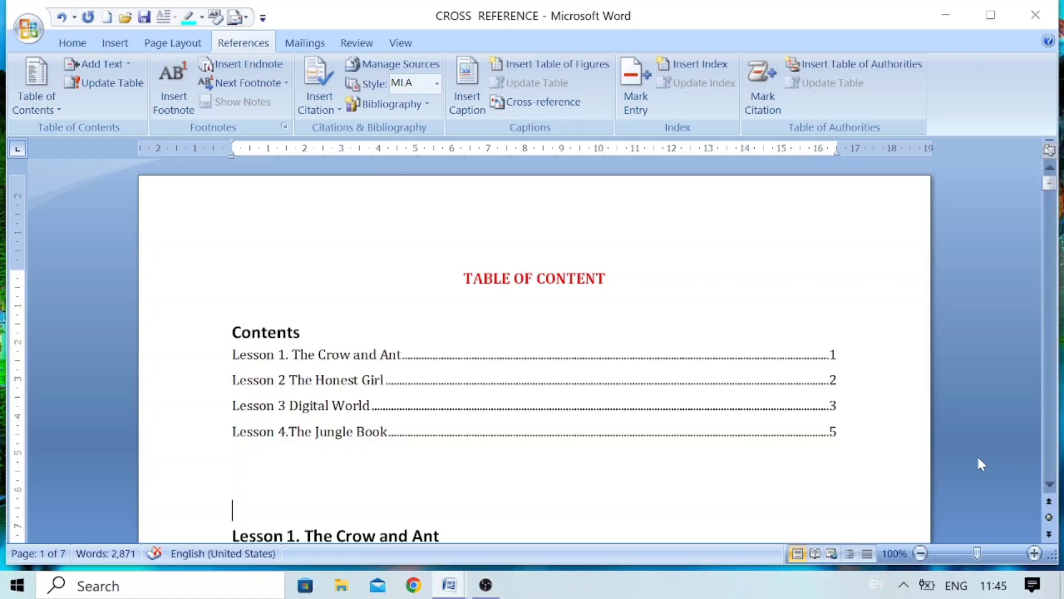
pyautogui.press('Up')
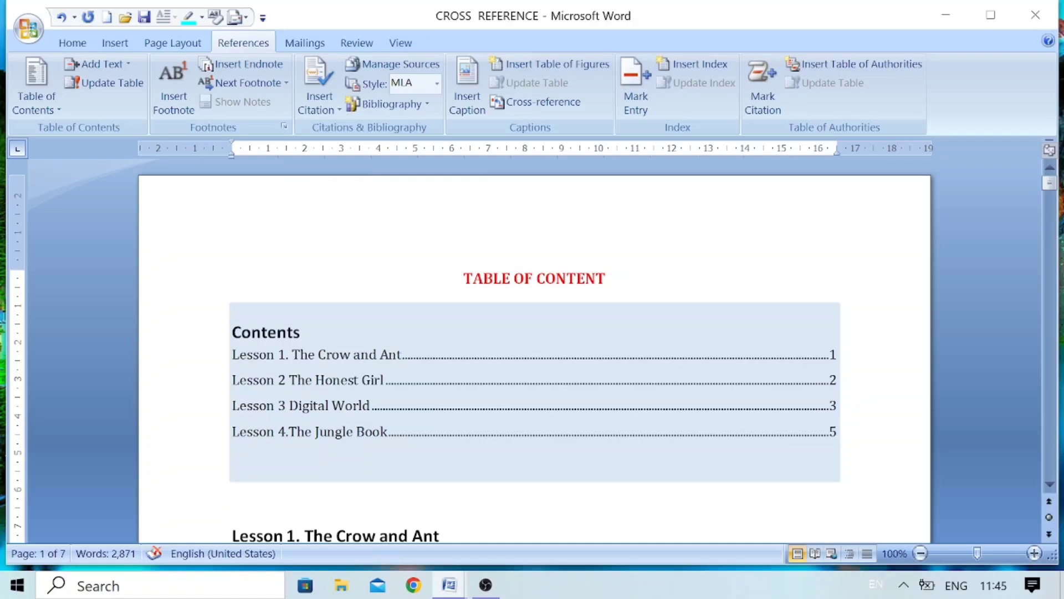
# Step: Follow the Lesson 4 and Lesson 3 entries in the table of contents to test their links, returning to the table after each
pyautogui.click(363, 331)
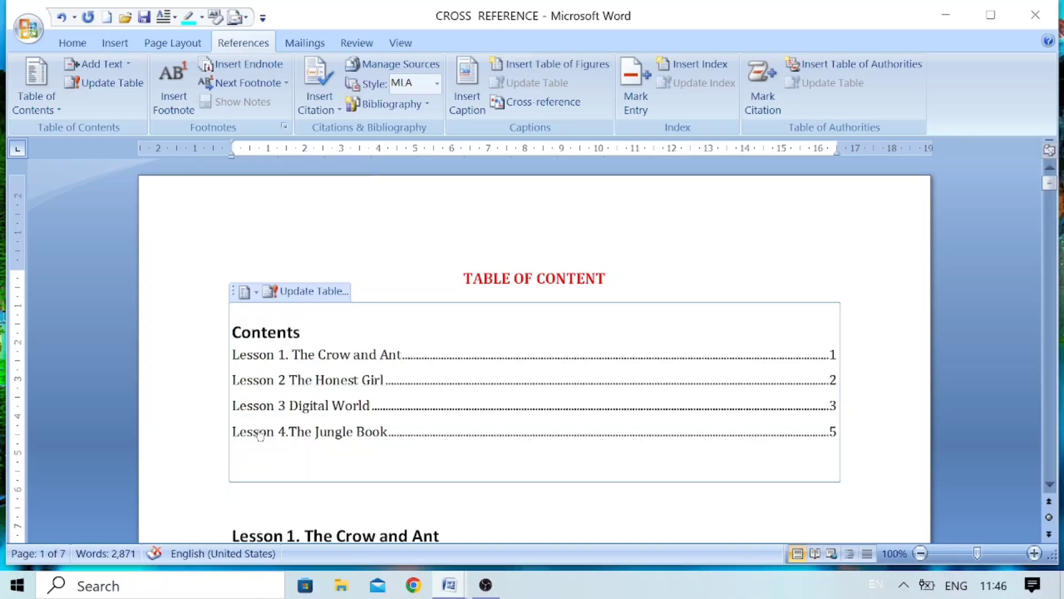
pyautogui.keyDown('ctrl'); pyautogui.click(311, 431); pyautogui.keyUp('ctrl')
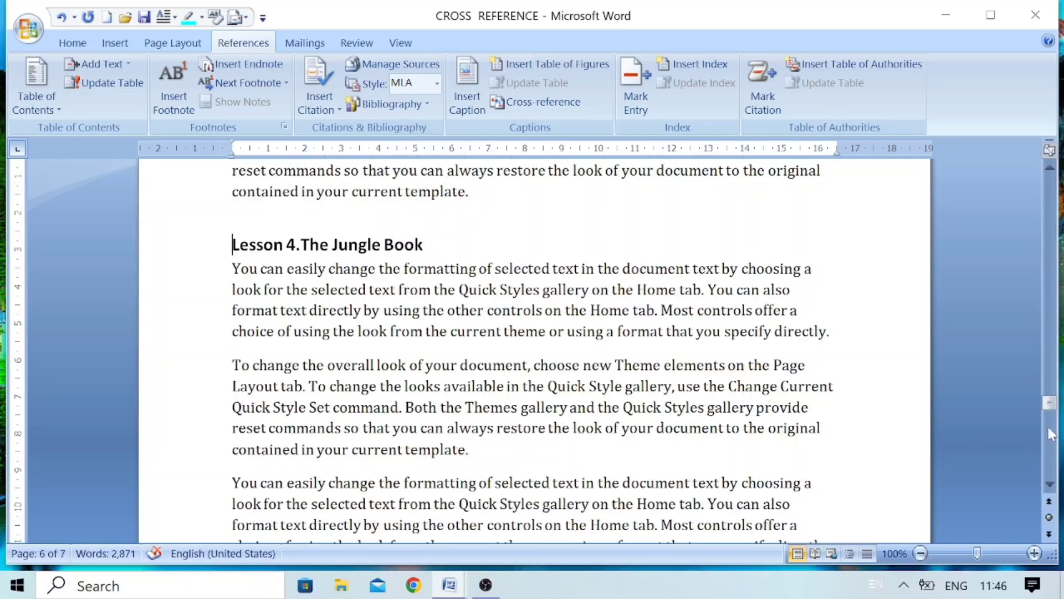
pyautogui.click(1055, 405)
pyautogui.moveTo(1056, 405); pyautogui.dragTo(1060, 176)
pyautogui.click(795, 383)
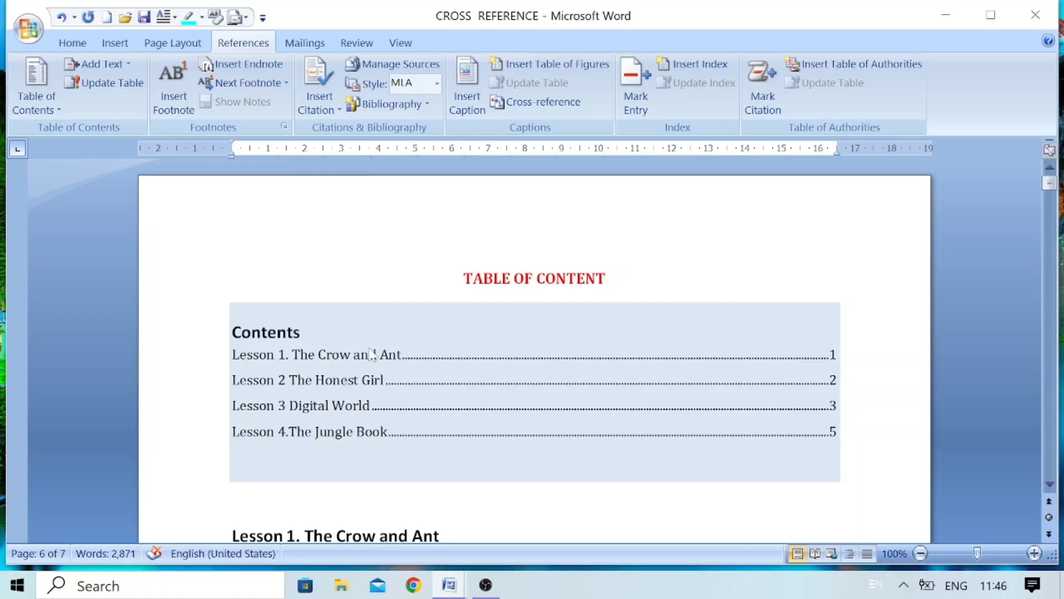
pyautogui.click(387, 325)
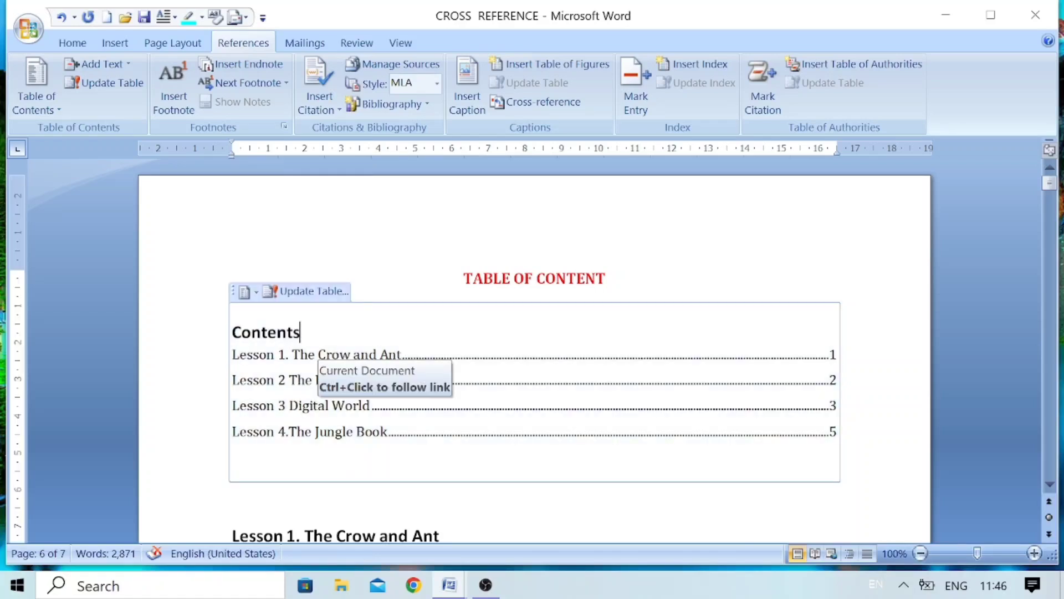
pyautogui.keyDown('ctrl'); pyautogui.click(266, 408); pyautogui.keyUp('ctrl')
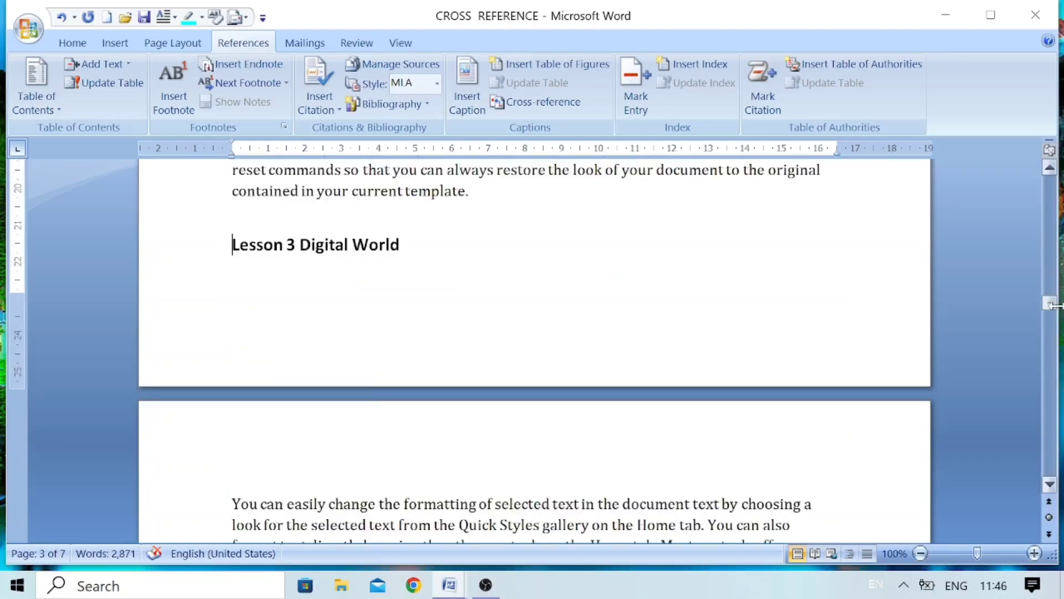
pyautogui.moveTo(1052, 304); pyautogui.dragTo(1051, 184)
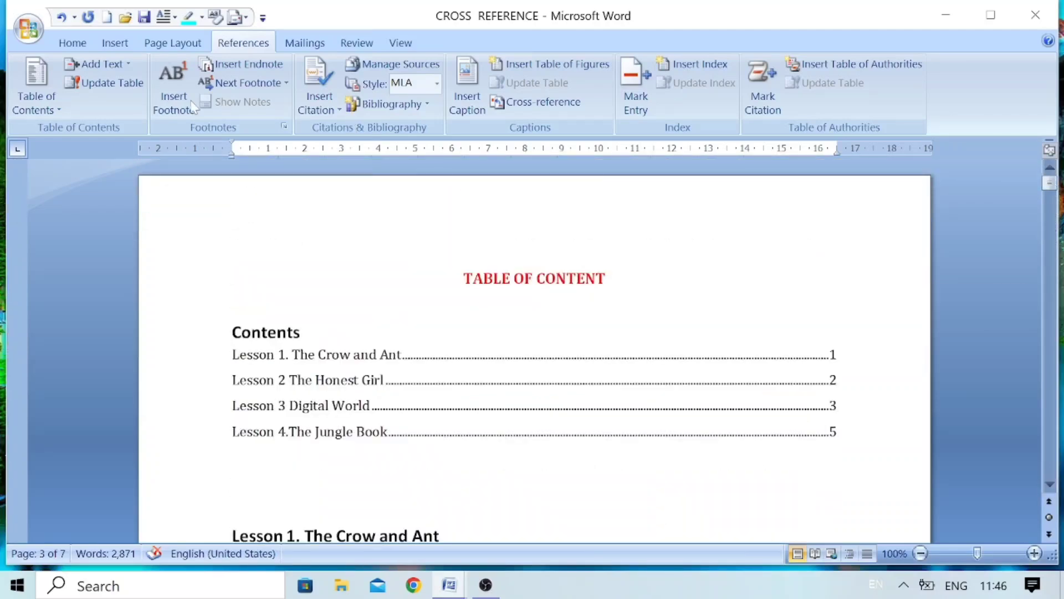
pyautogui.click(596, 446)
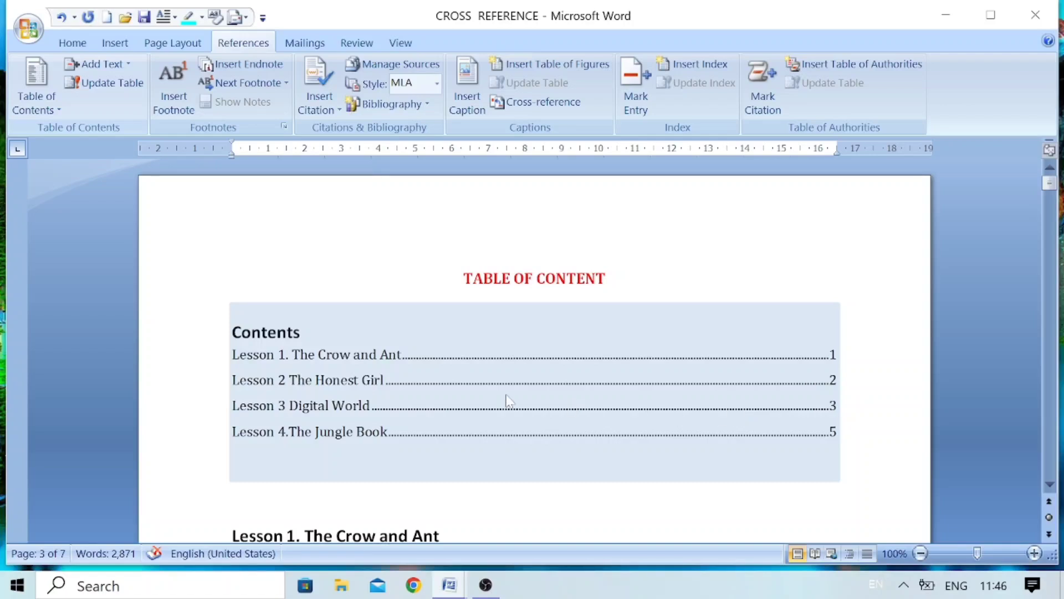
pyautogui.click(294, 284)
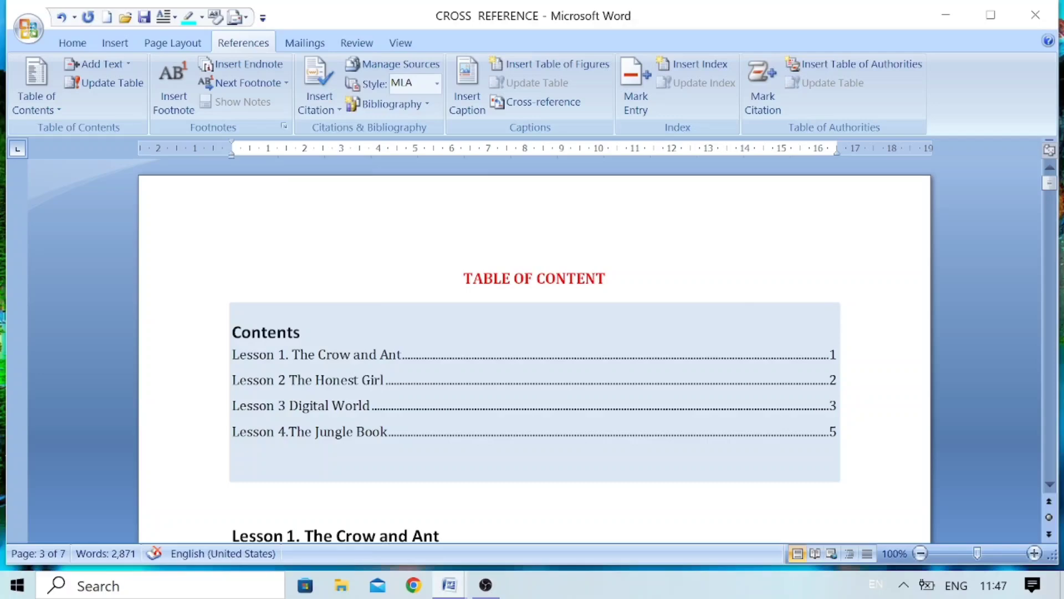
# Step: Add the title "Lesson 5. The Ramayan" at the end of the document and format it as Heading 1
pyautogui.moveTo(1050, 183); pyautogui.dragTo(1050, 460)
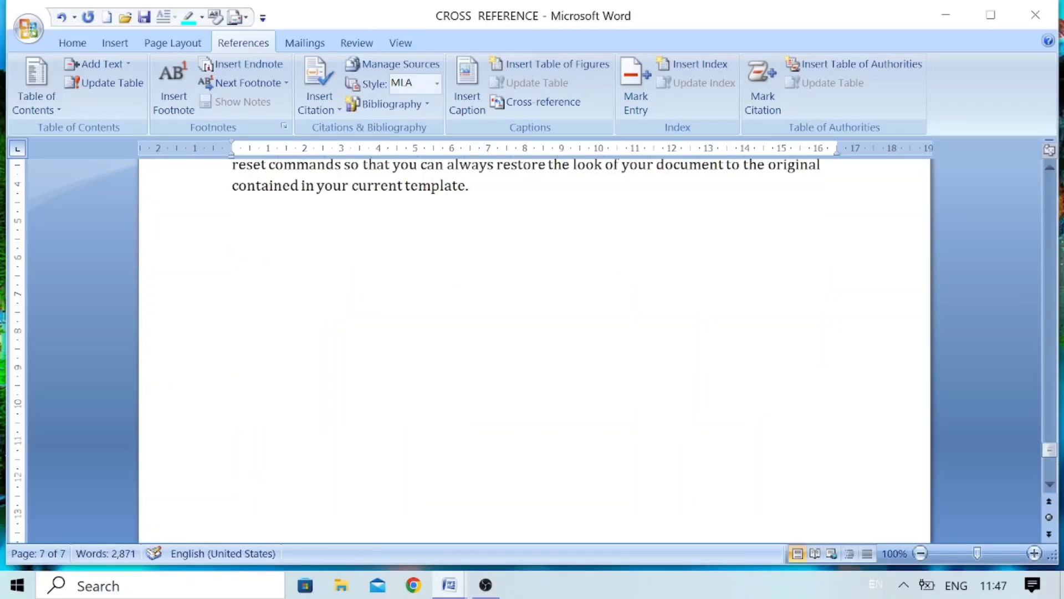
pyautogui.write('lESSON 5.')
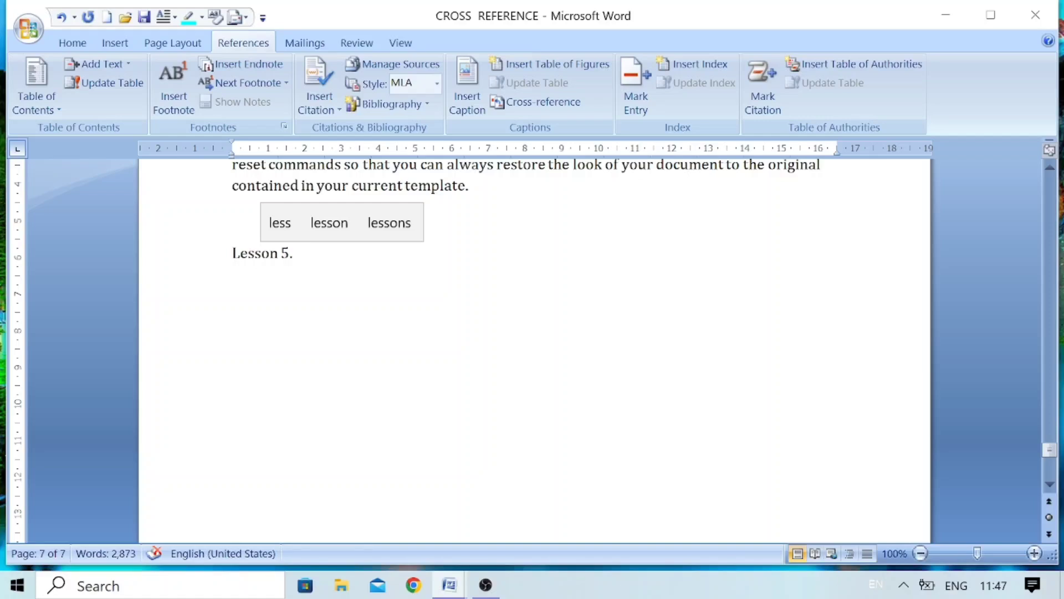
pyautogui.write('The Ramayan')
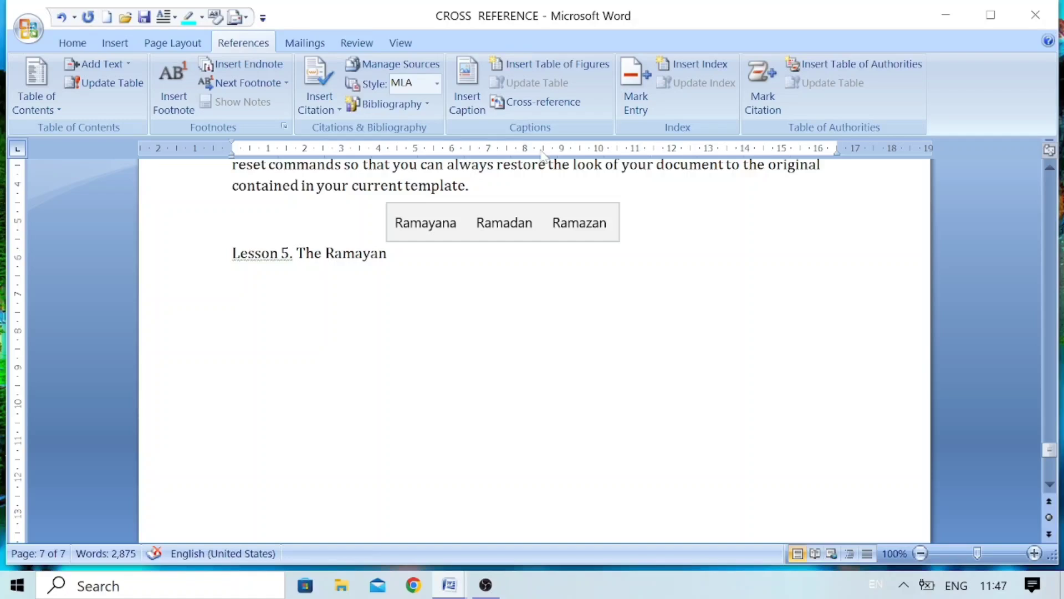
pyautogui.hotkey('shift', 'Home')
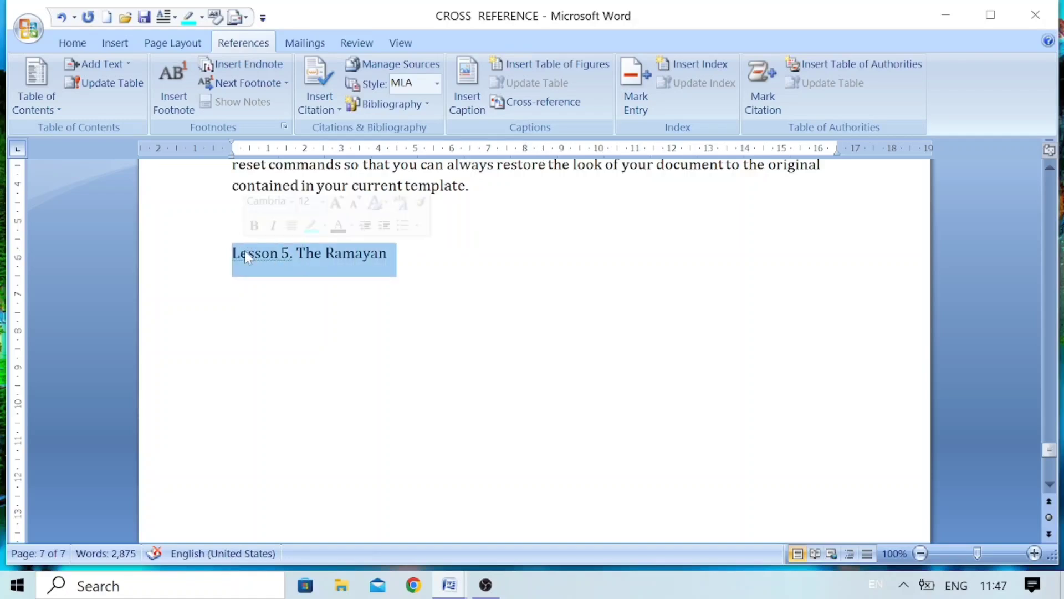
pyautogui.click(73, 44)
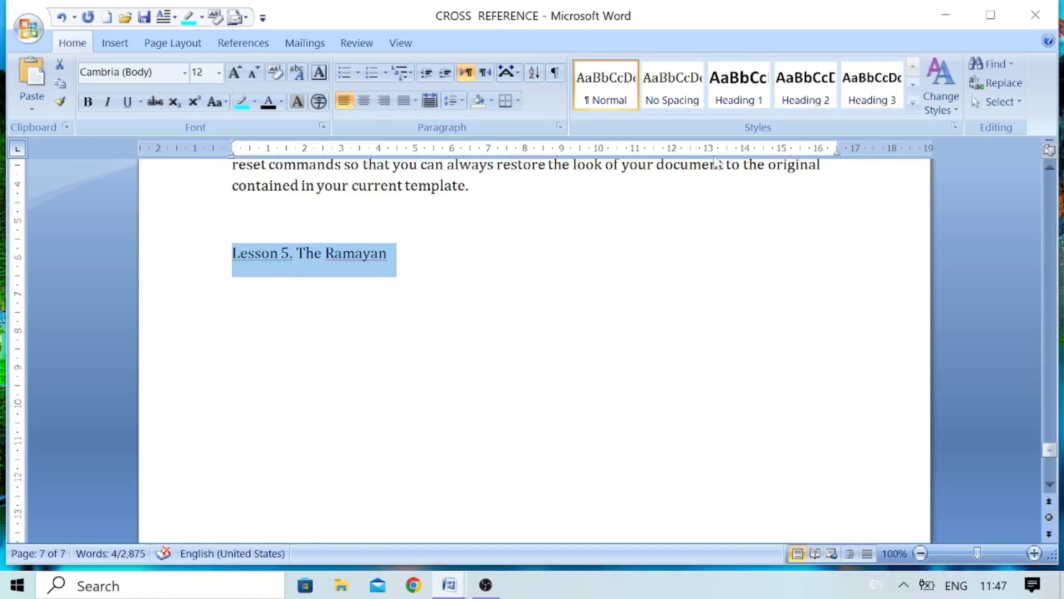
pyautogui.click(739, 89)
pyautogui.click(453, 271)
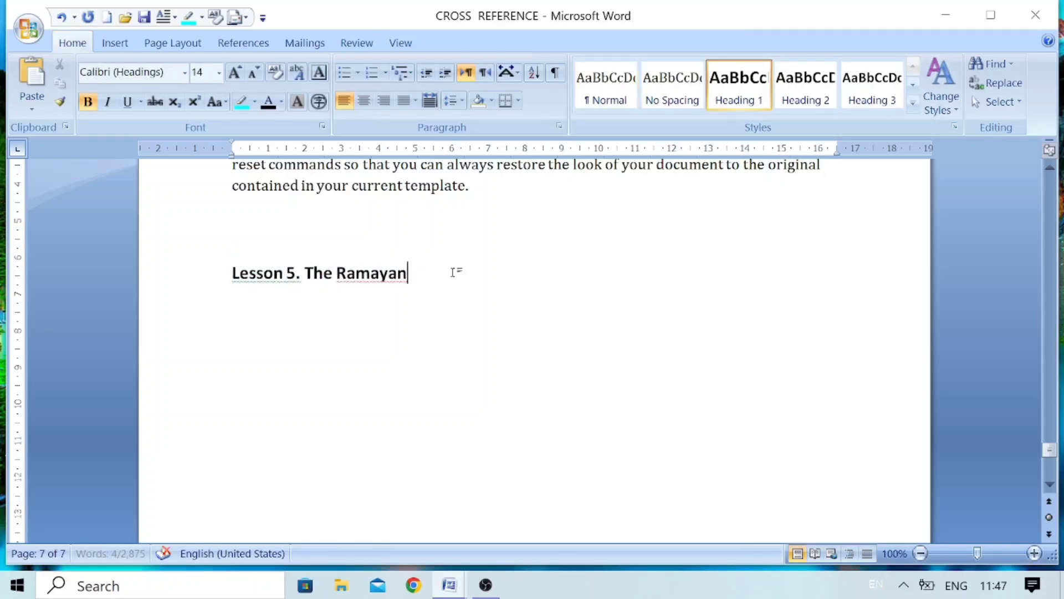
# Step: Fill the Lesson 5 body beneath its heading with sample text by entering =rand() three times
pyautogui.press('Return')
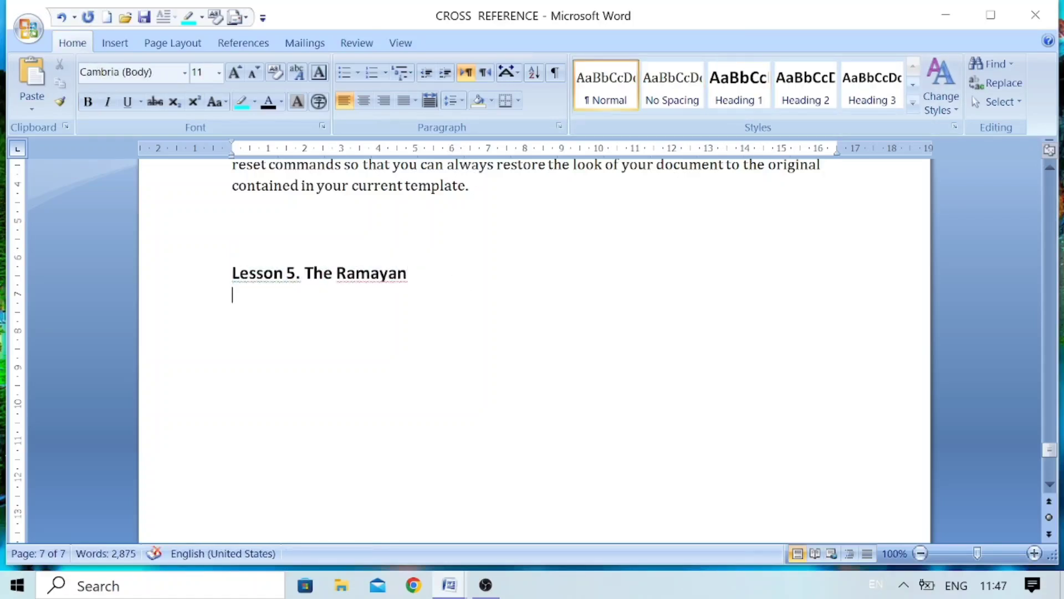
pyautogui.write('=rand()')
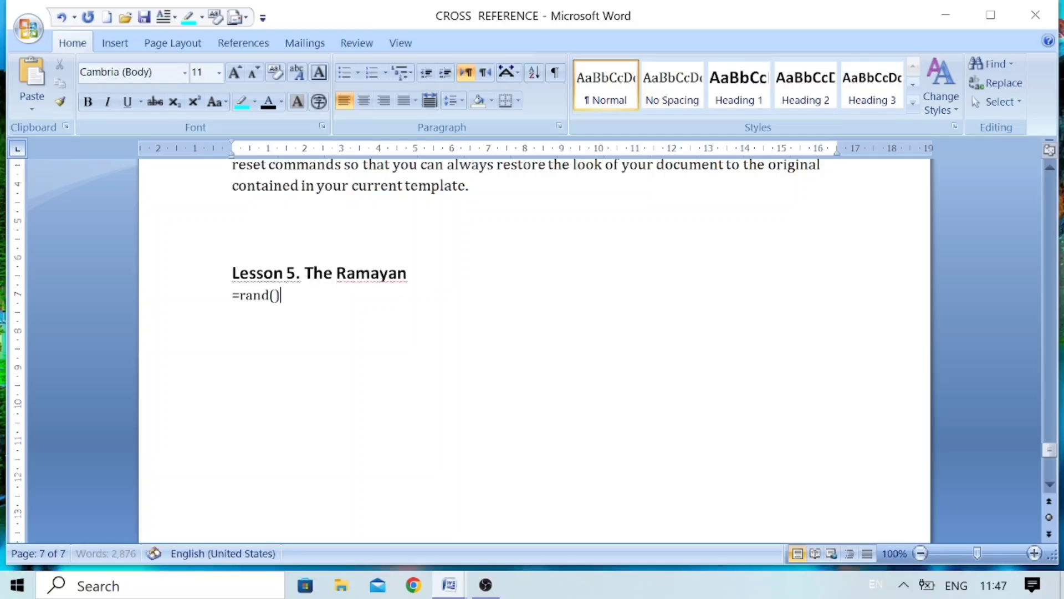
pyautogui.press('Return')
pyautogui.write('=')
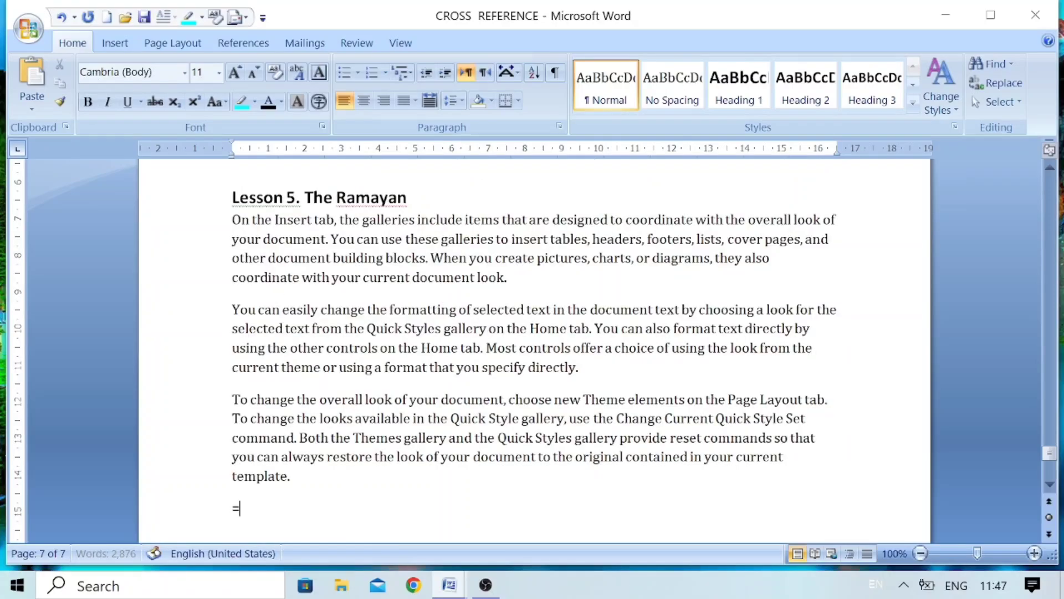
pyautogui.write('rand()')
pyautogui.press('Return')
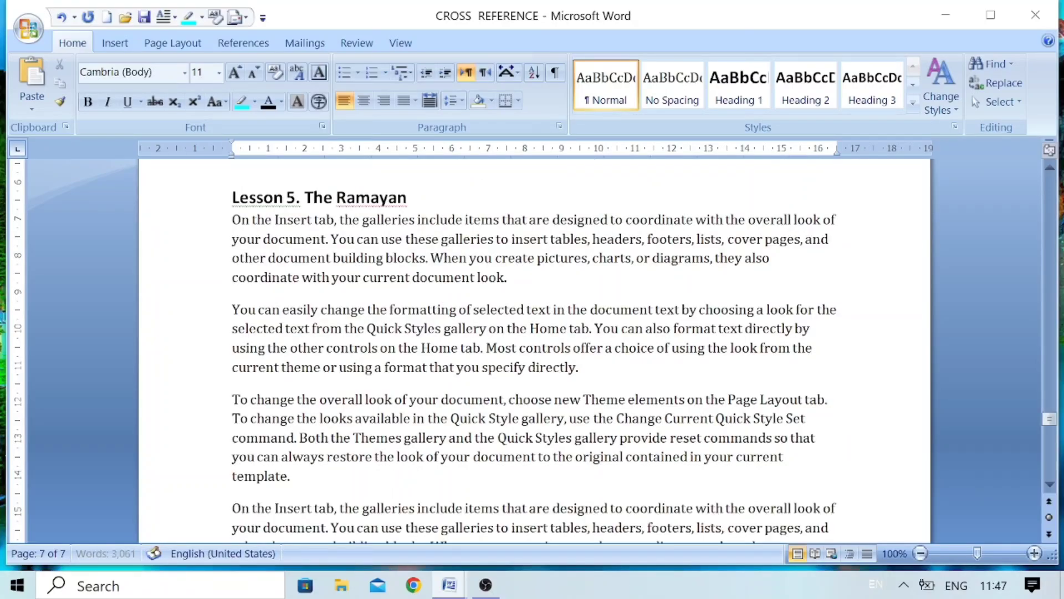
pyautogui.write('=rand()')
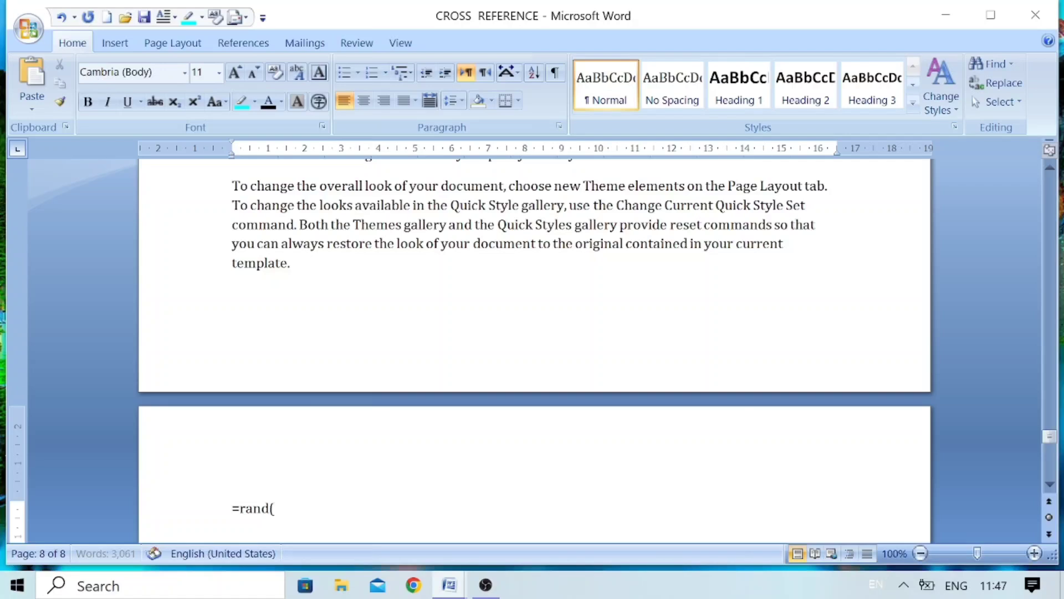
pyautogui.press('Return')
# Step: Add the title "Lesson 6. The Micky Mouse" below the Lesson 5 text and format it as Heading 1
pyautogui.write('L')
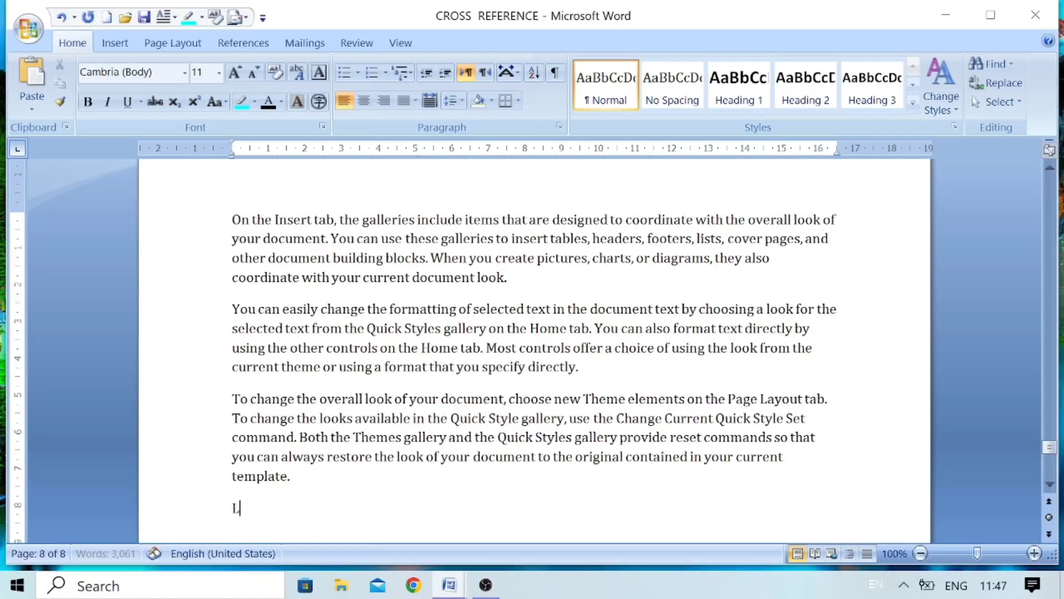
pyautogui.write('esson 6.')
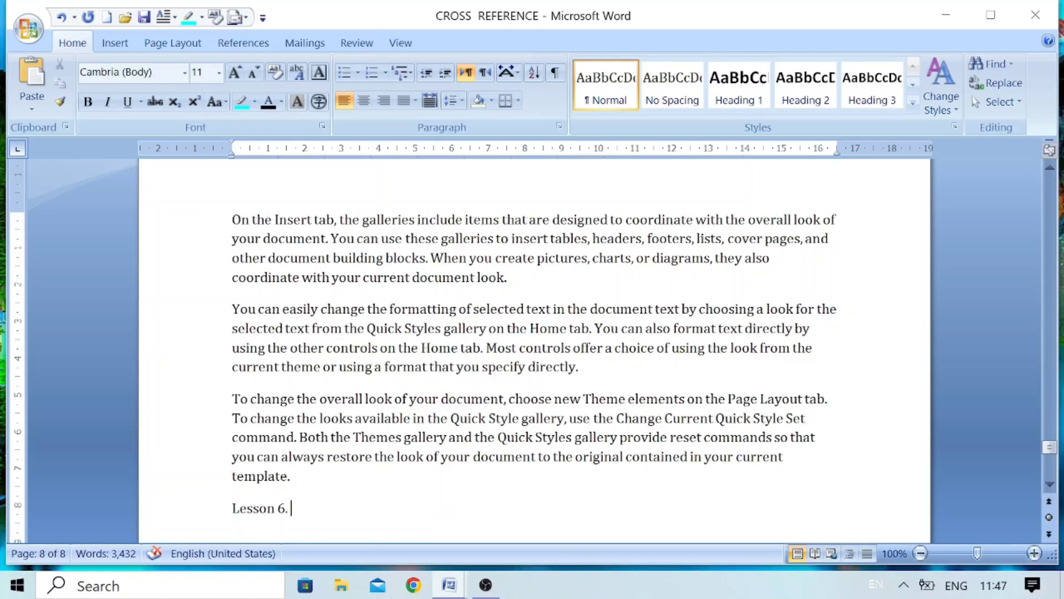
pyautogui.write(' The Mi')
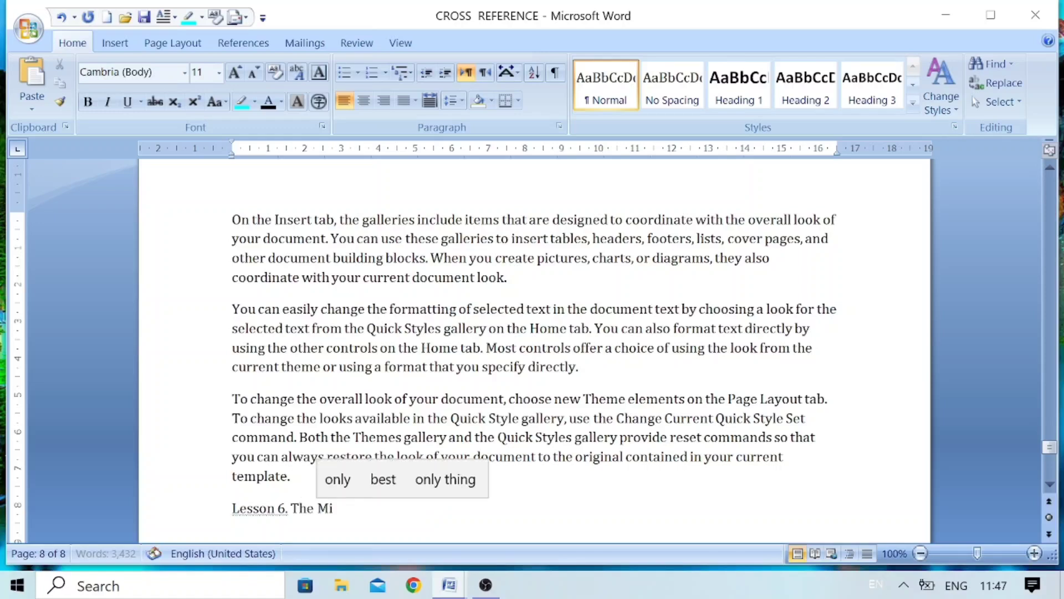
pyautogui.write('cky Mo')
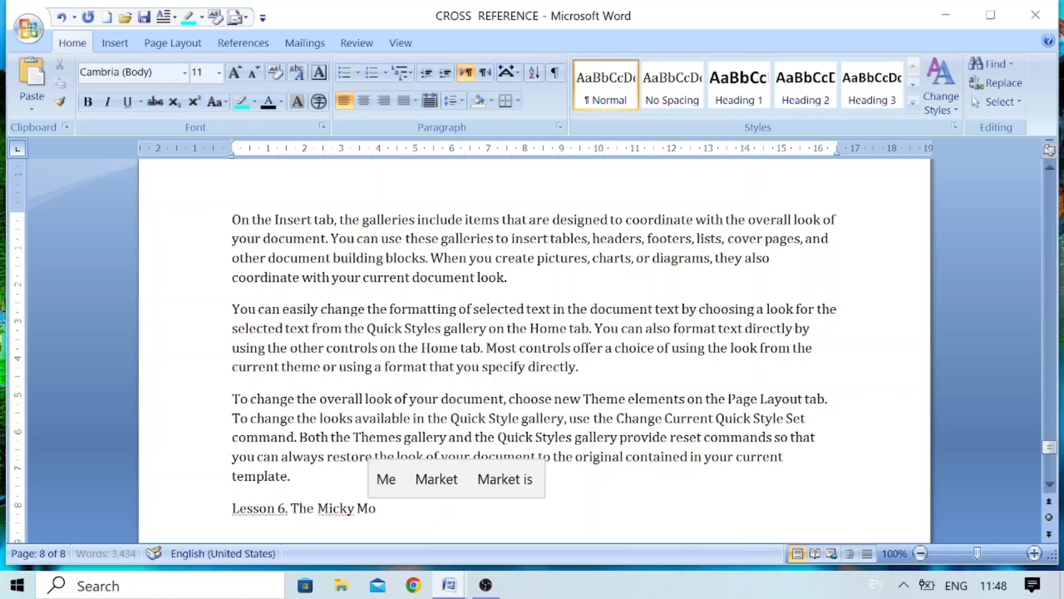
pyautogui.write('use')
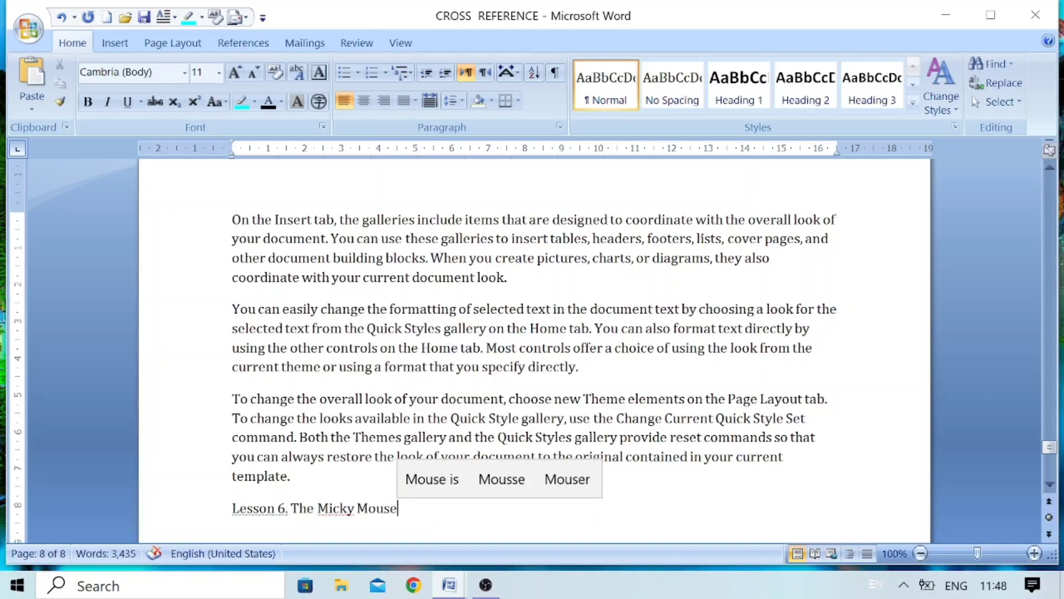
pyautogui.moveTo(402, 515); pyautogui.dragTo(232, 515)
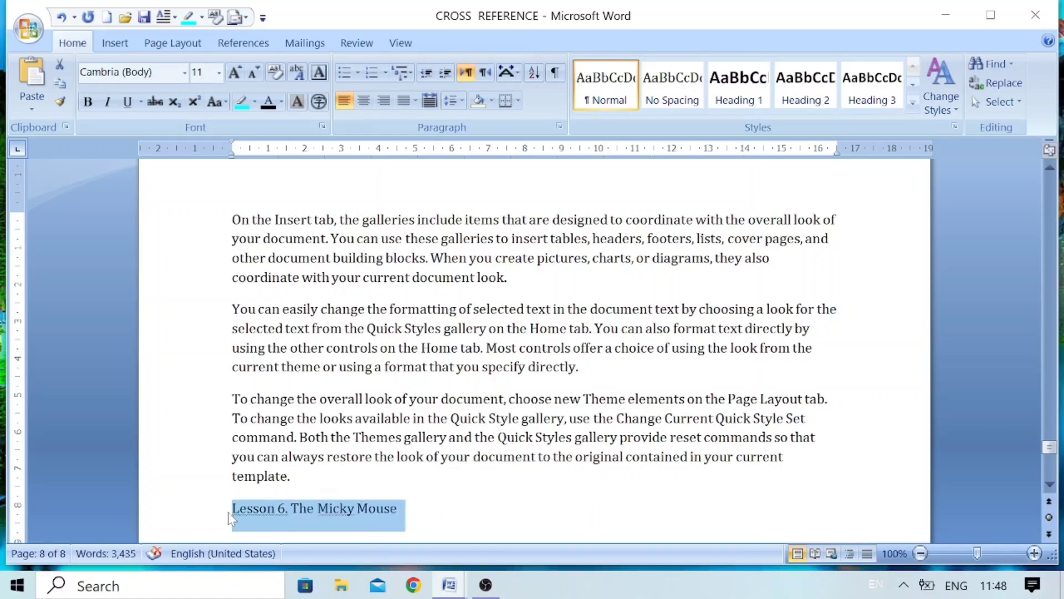
pyautogui.click(739, 86)
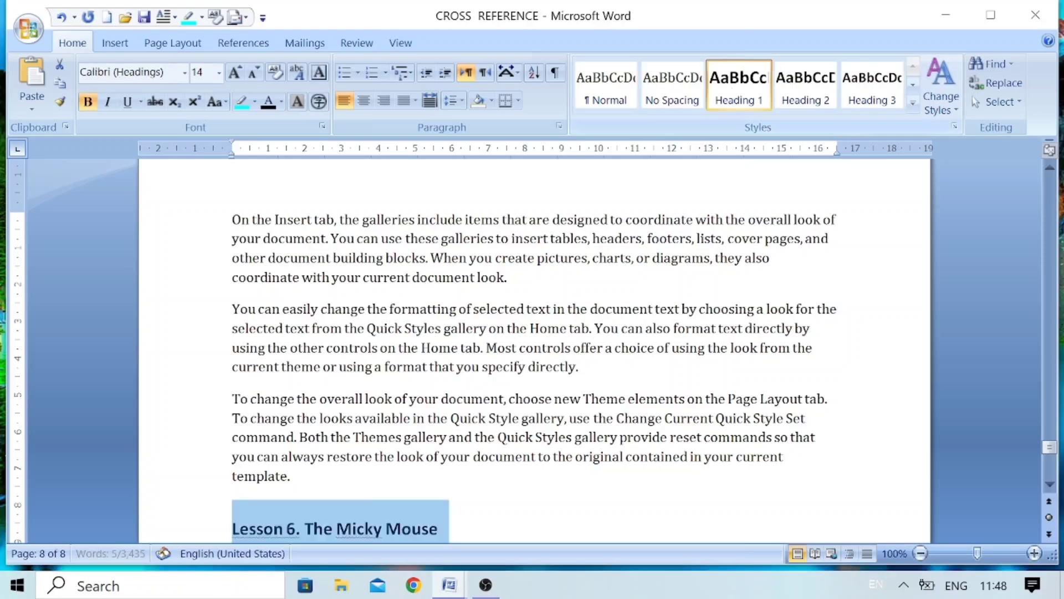
# Step: Leave an empty line below the Lesson 6 heading and generate sample body text by entering =rand() twice
pyautogui.press('End')
pyautogui.press('Return')
pyautogui.press('Return')
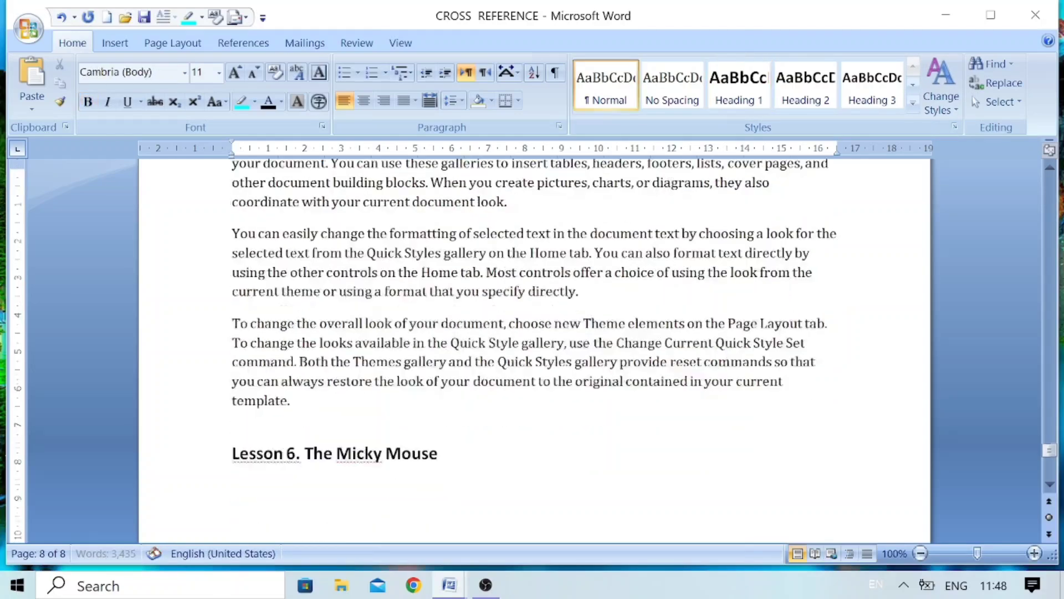
pyautogui.write('=rand()')
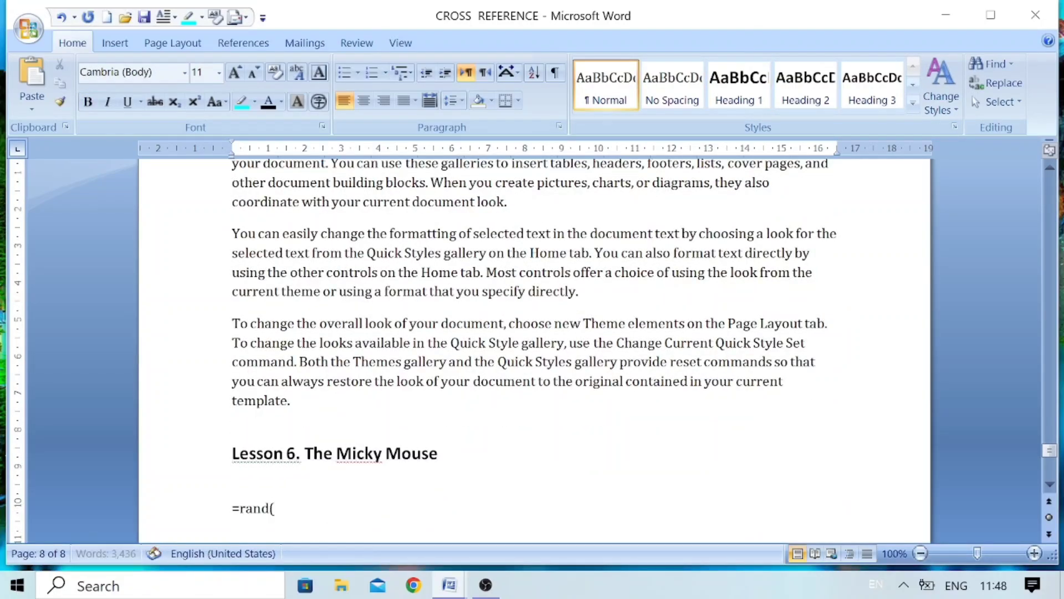
pyautogui.press('Return')
pyautogui.write('=rand()')
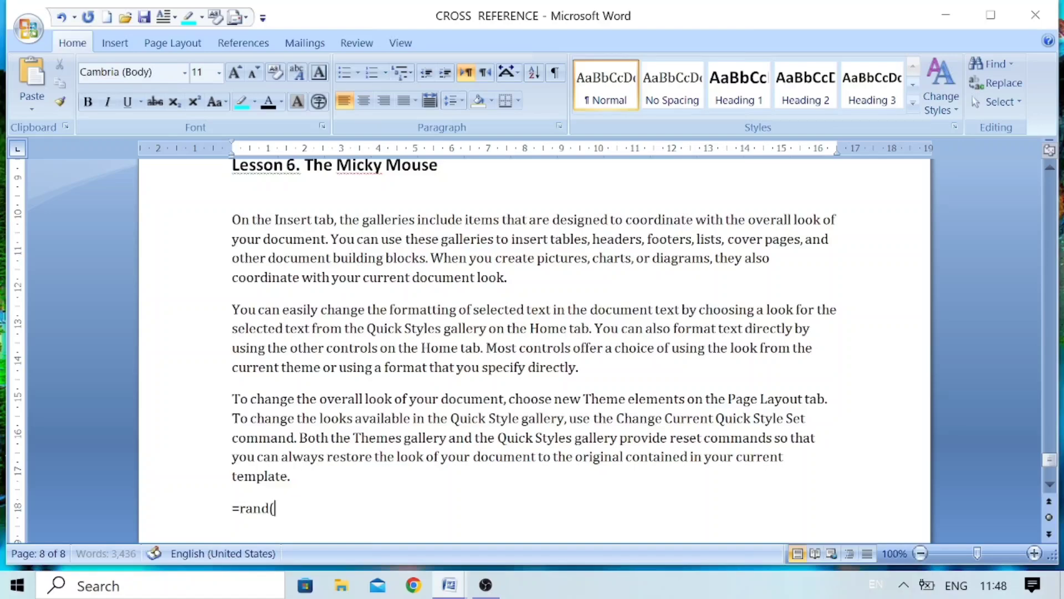
pyautogui.press('Return')
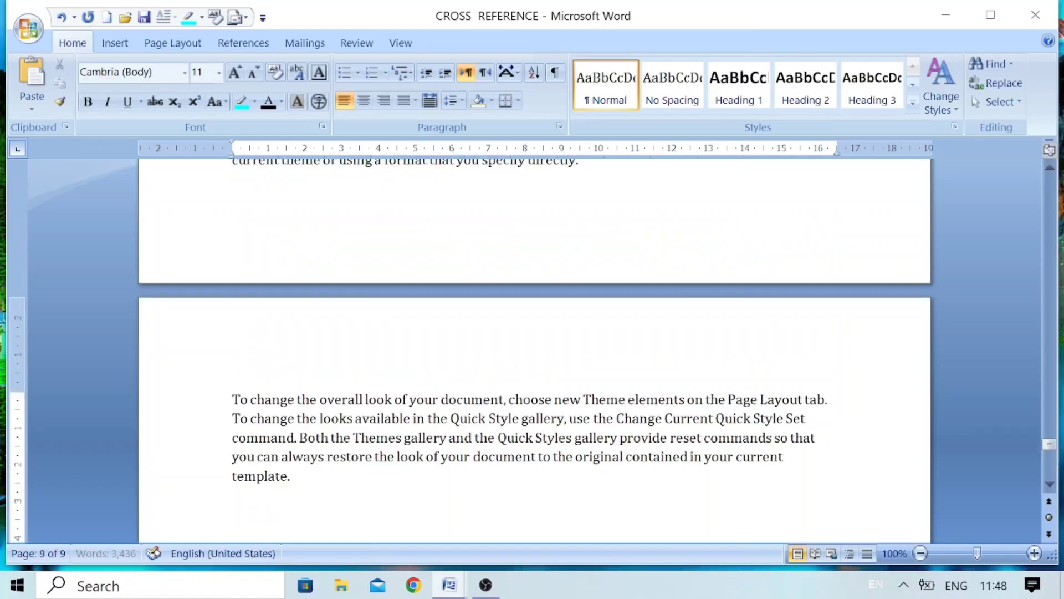
# Step: Update the entire table of contents at the start of the document, including new entries as well as page numbers
pyautogui.moveTo(1049, 445); pyautogui.dragTo(1049, 180)
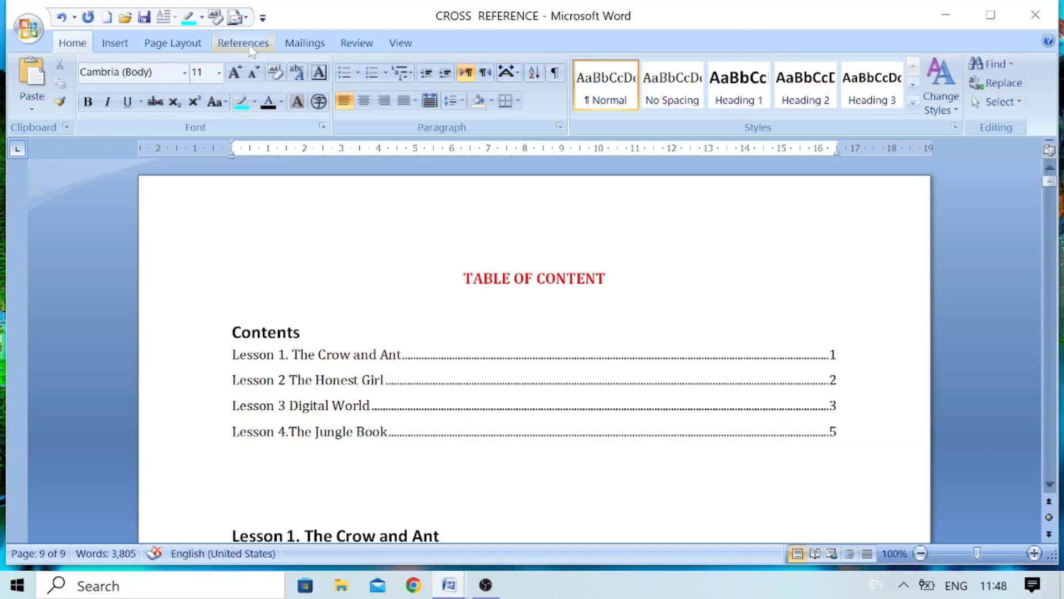
pyautogui.click(247, 44)
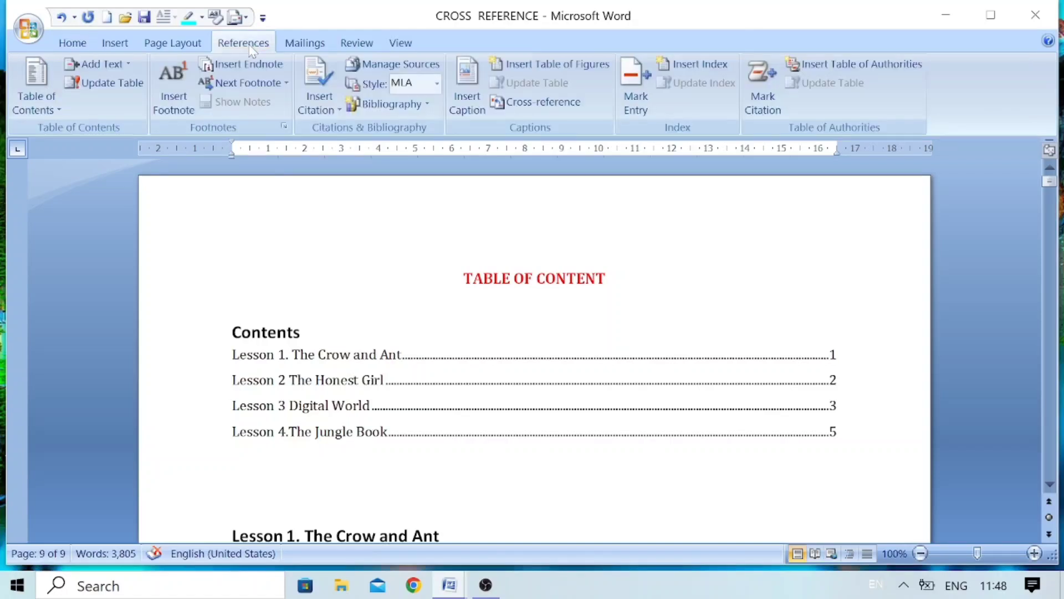
pyautogui.click(103, 87)
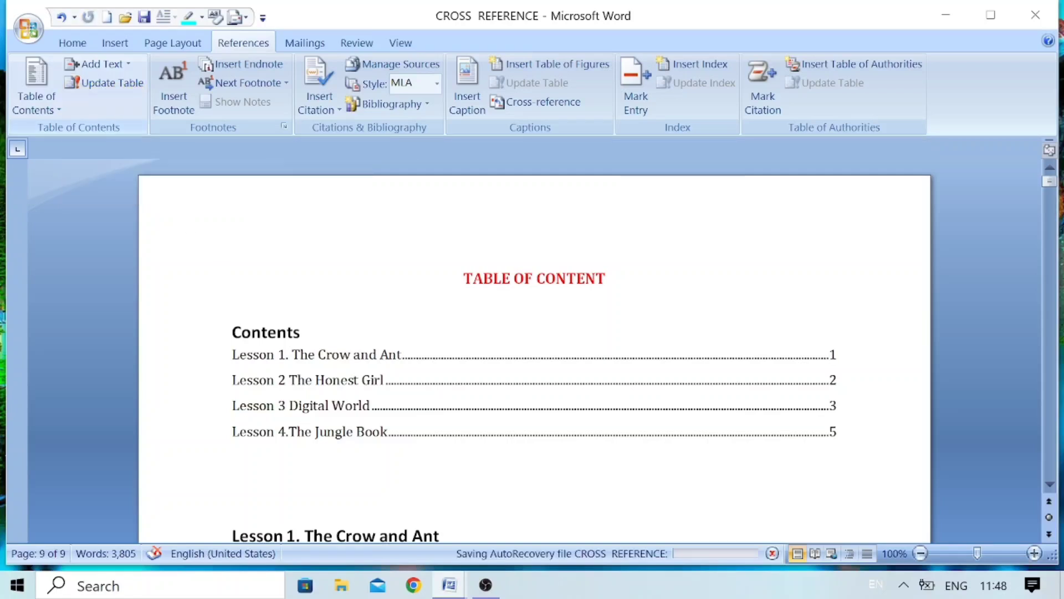
pyautogui.click(351, 355)
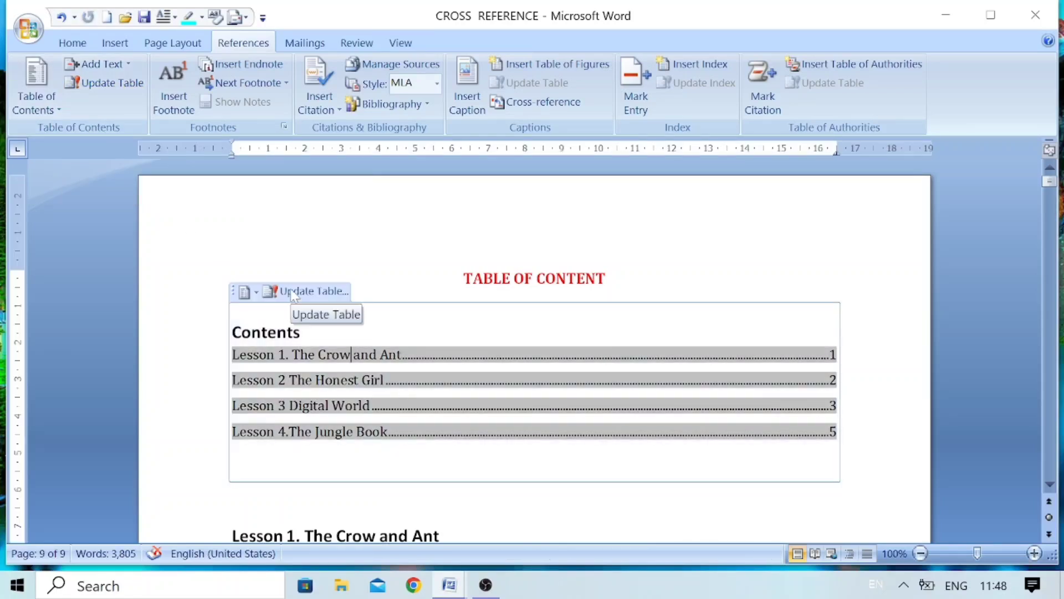
pyautogui.click(104, 85)
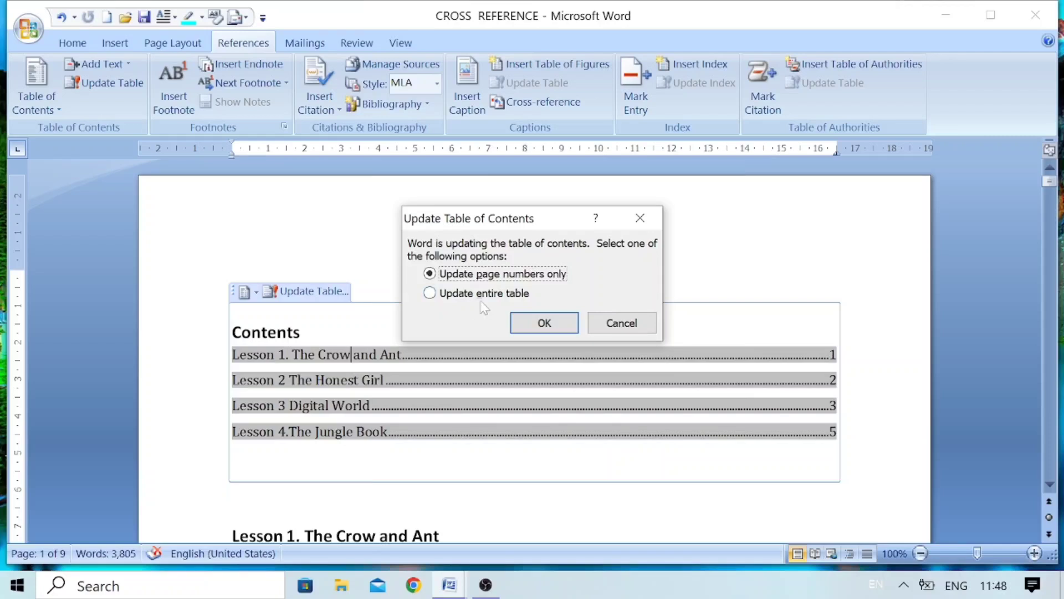
pyautogui.click(430, 293)
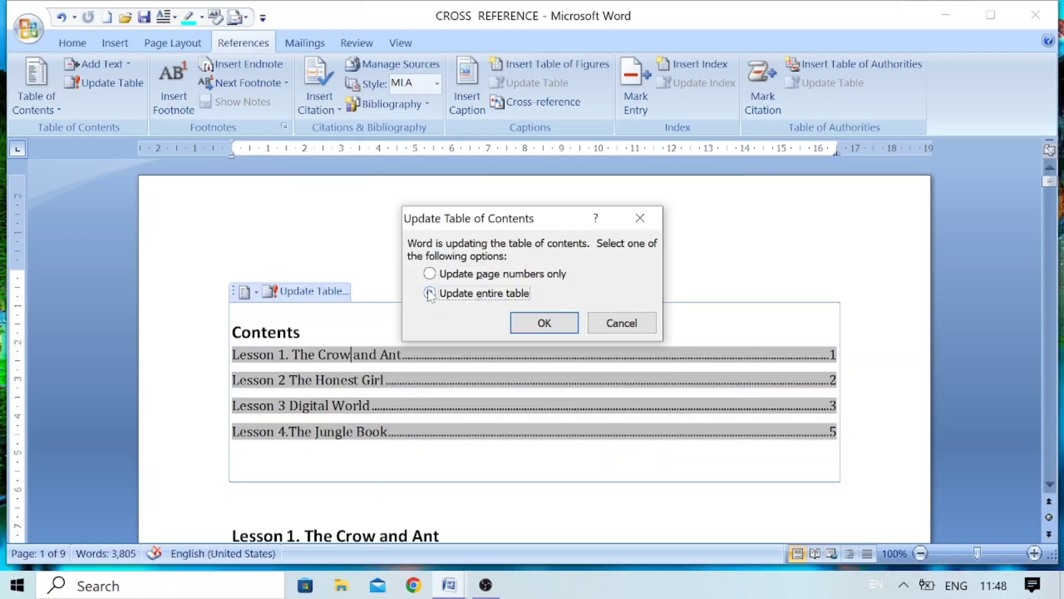
pyautogui.click(530, 322)
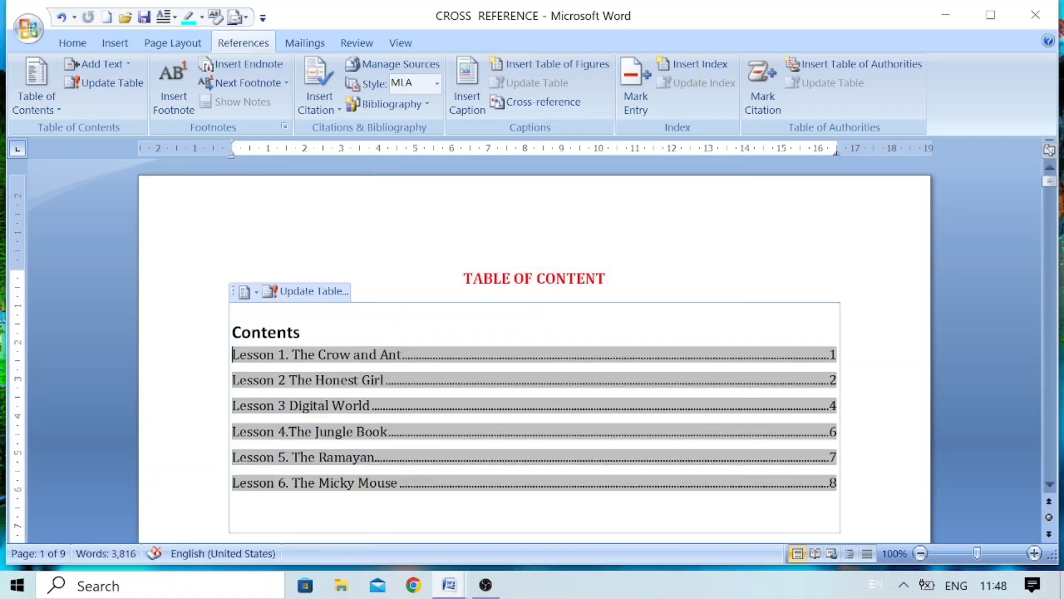
pyautogui.click(607, 278)
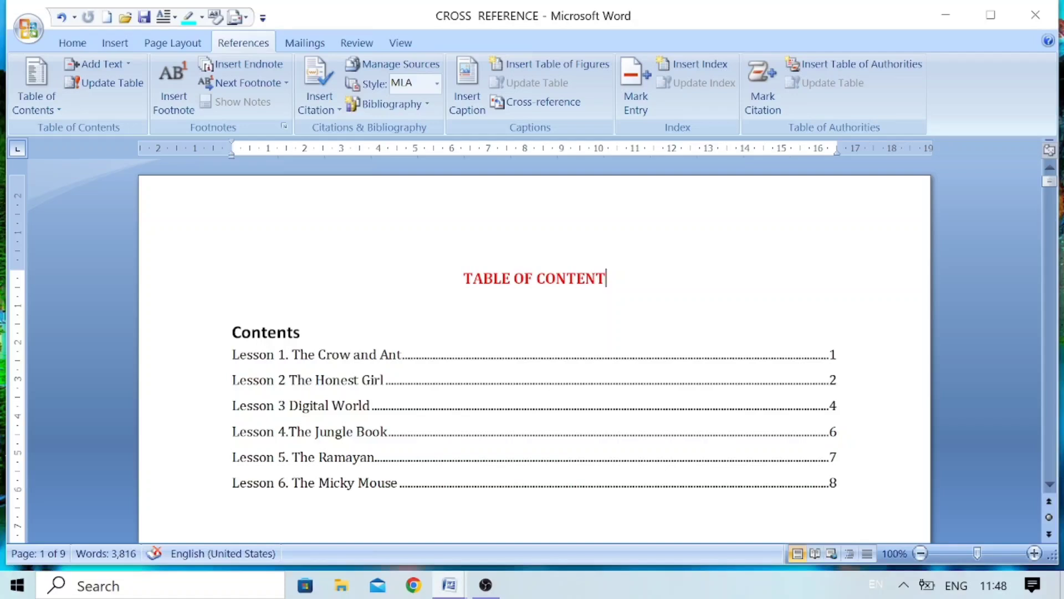
# Step: Follow the Lesson 6 entry in the table of contents to test its link and return to the table
pyautogui.press('Down')
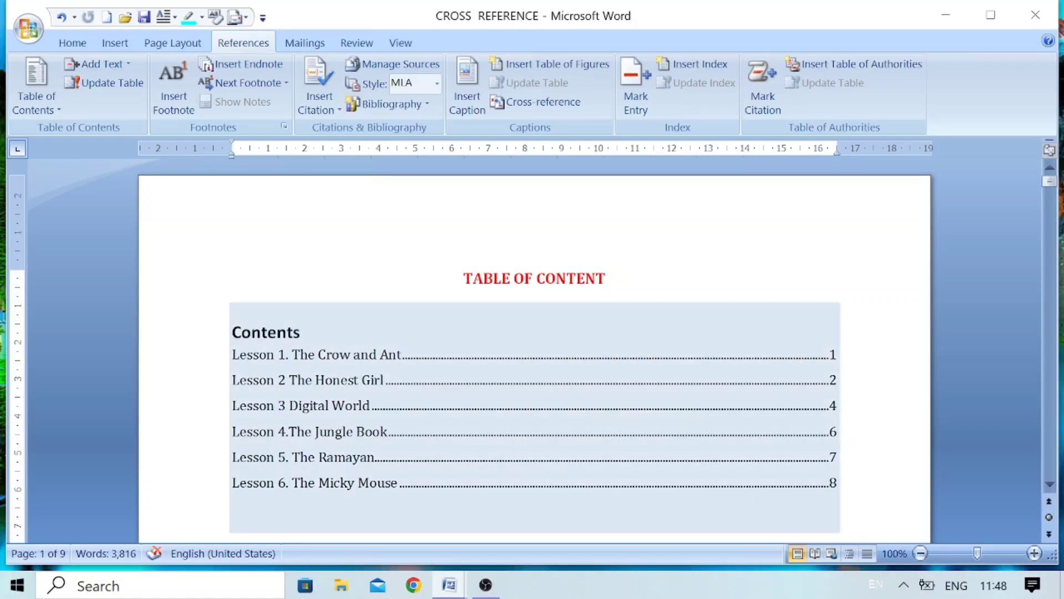
pyautogui.press('Down')
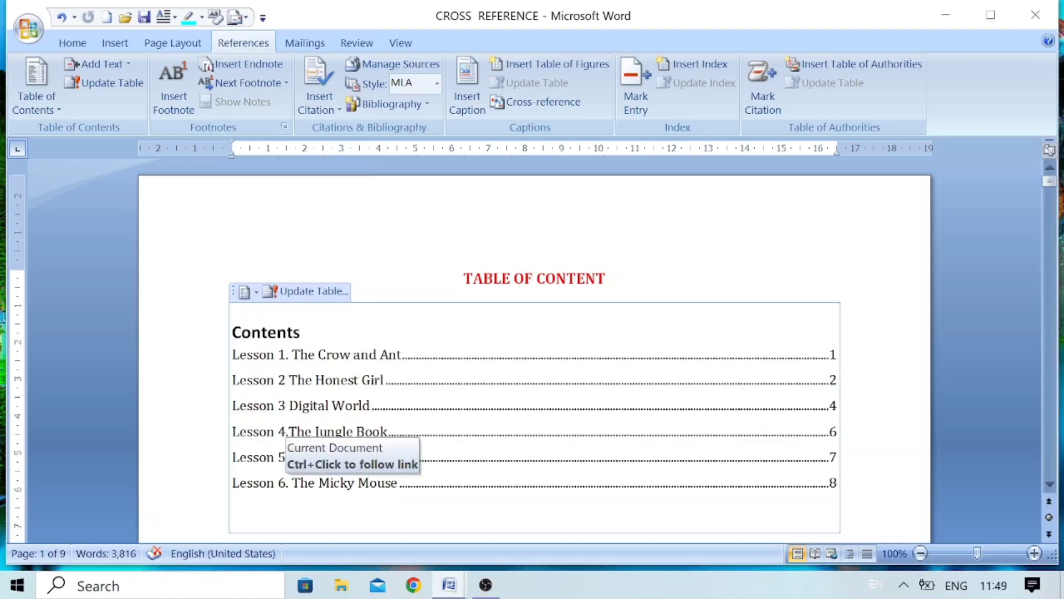
pyautogui.keyDown('ctrl'); pyautogui.click(272, 488); pyautogui.keyUp('ctrl')
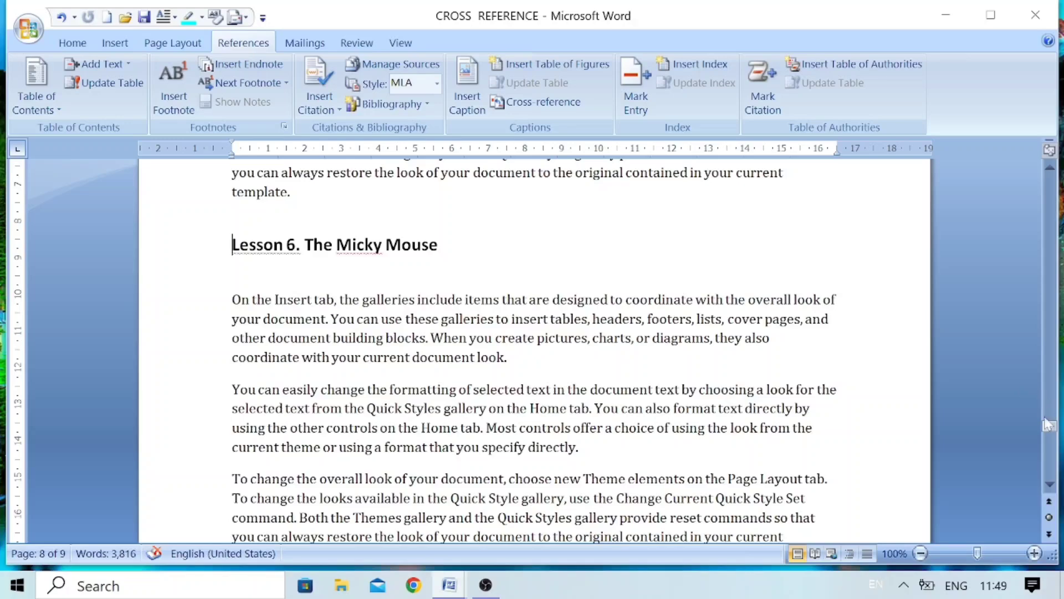
pyautogui.moveTo(1047, 424); pyautogui.dragTo(1058, 188)
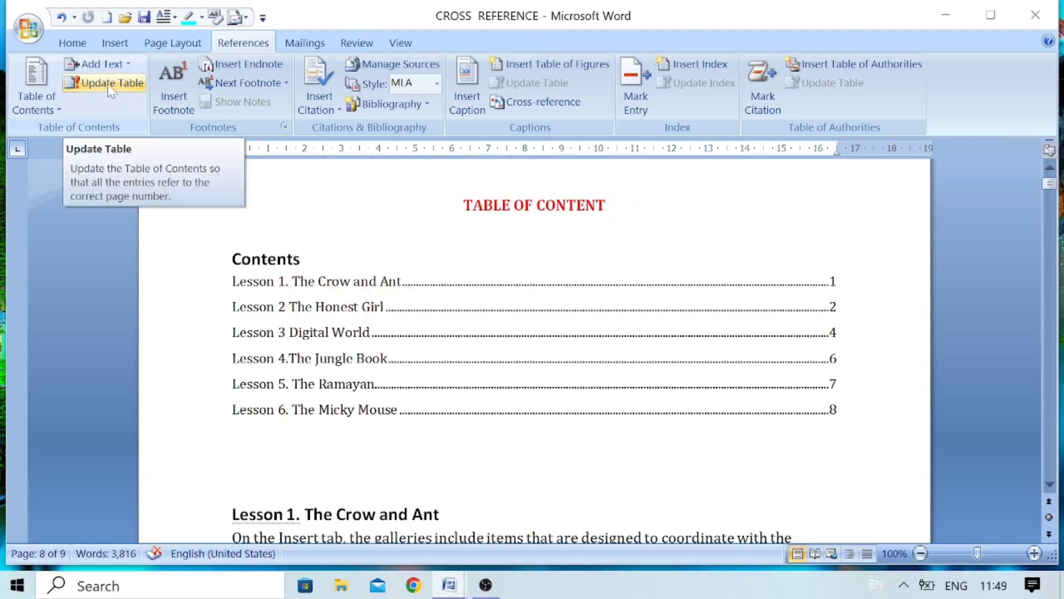
pyautogui.click(114, 42)
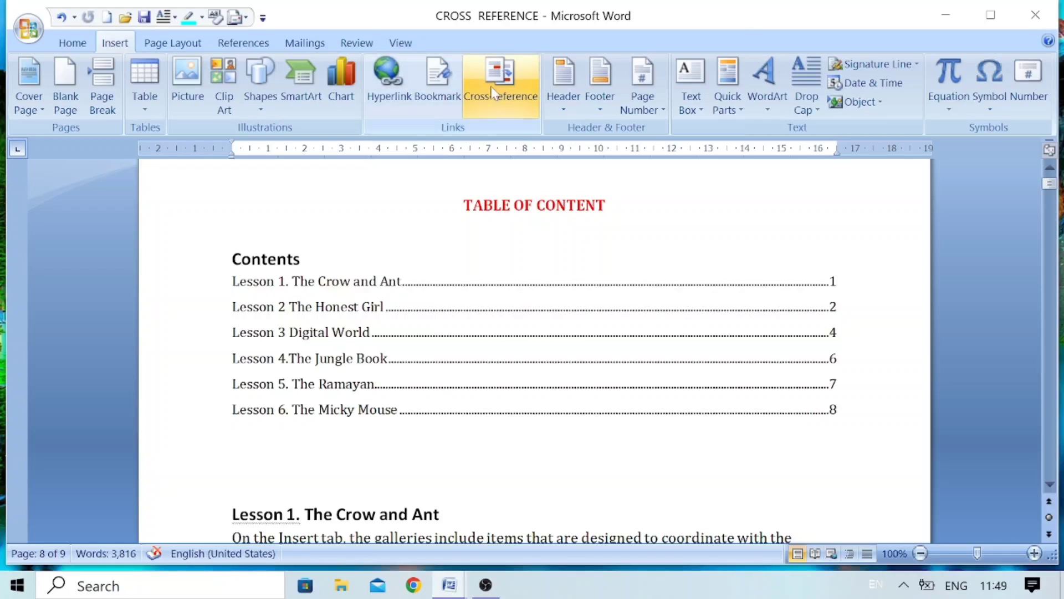
# Step: Assign the Lesson 6 heading to table of contents Level 2, and switch it to Do Not Show in Table of Contents
pyautogui.click(242, 42)
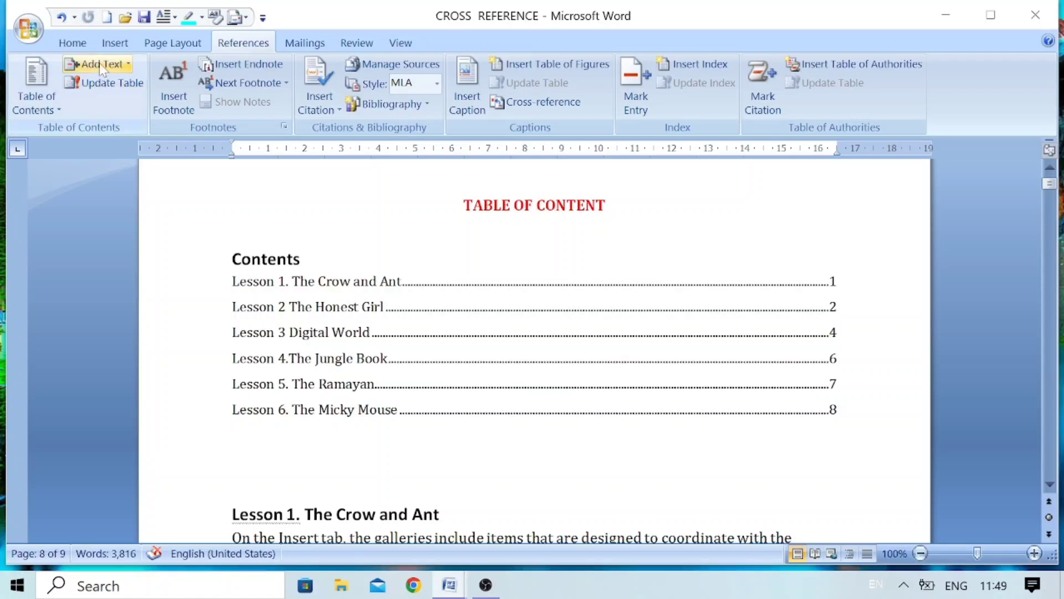
pyautogui.click(127, 65)
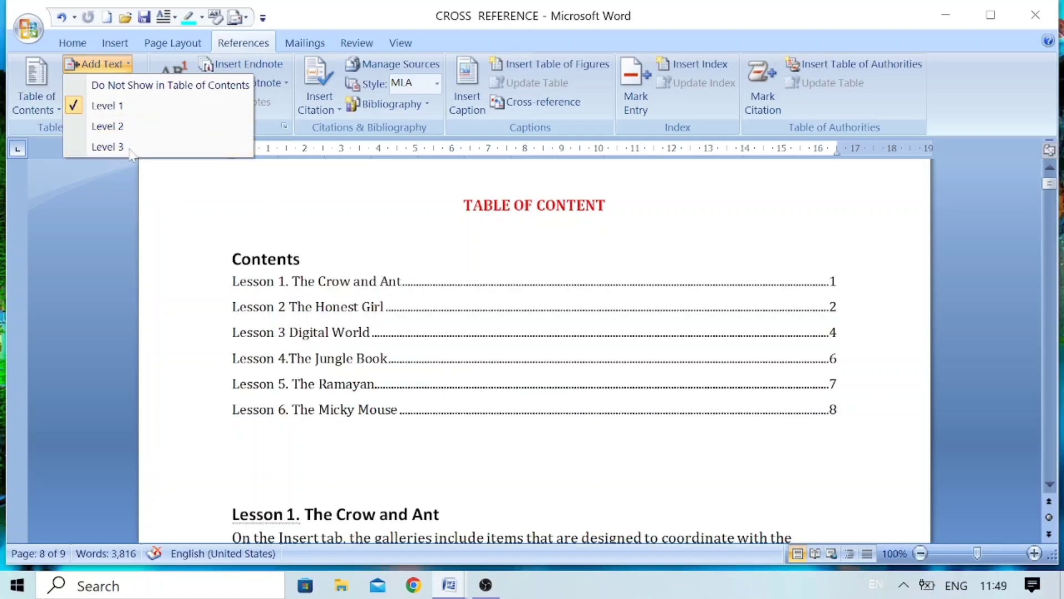
pyautogui.click(108, 126)
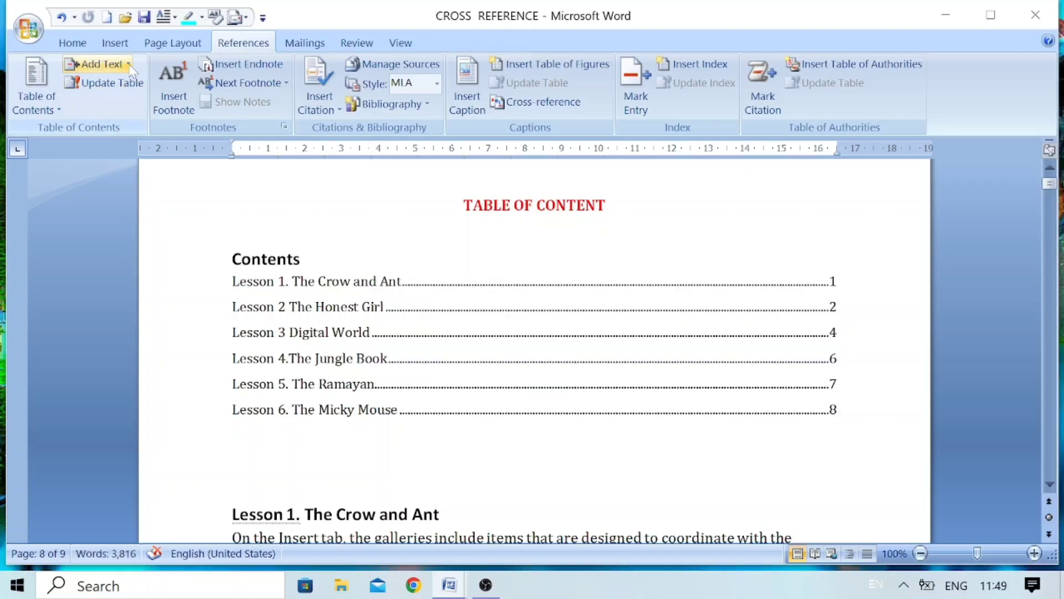
pyautogui.click(128, 65)
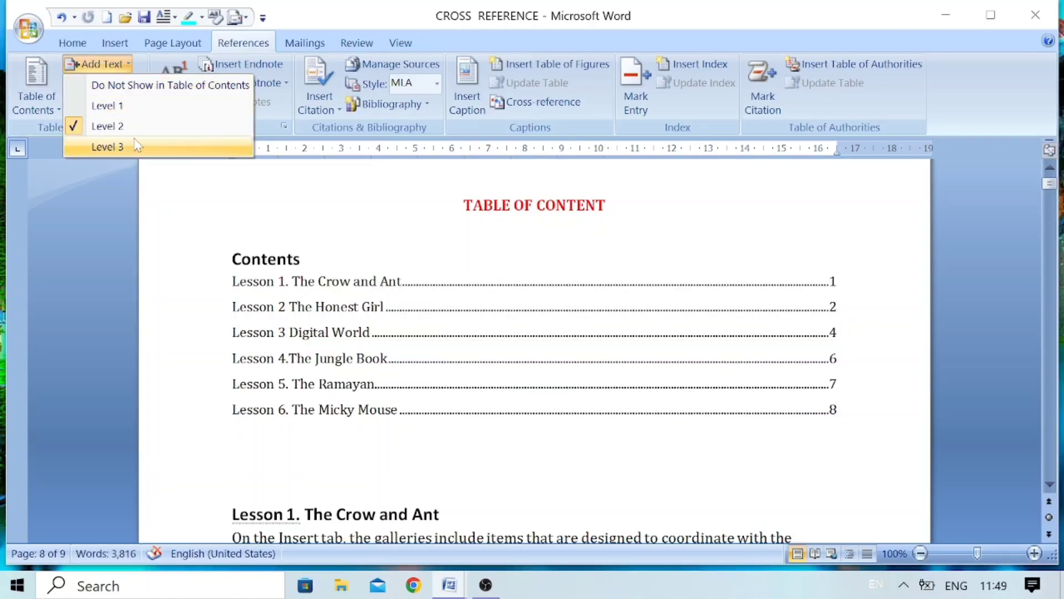
pyautogui.click(125, 86)
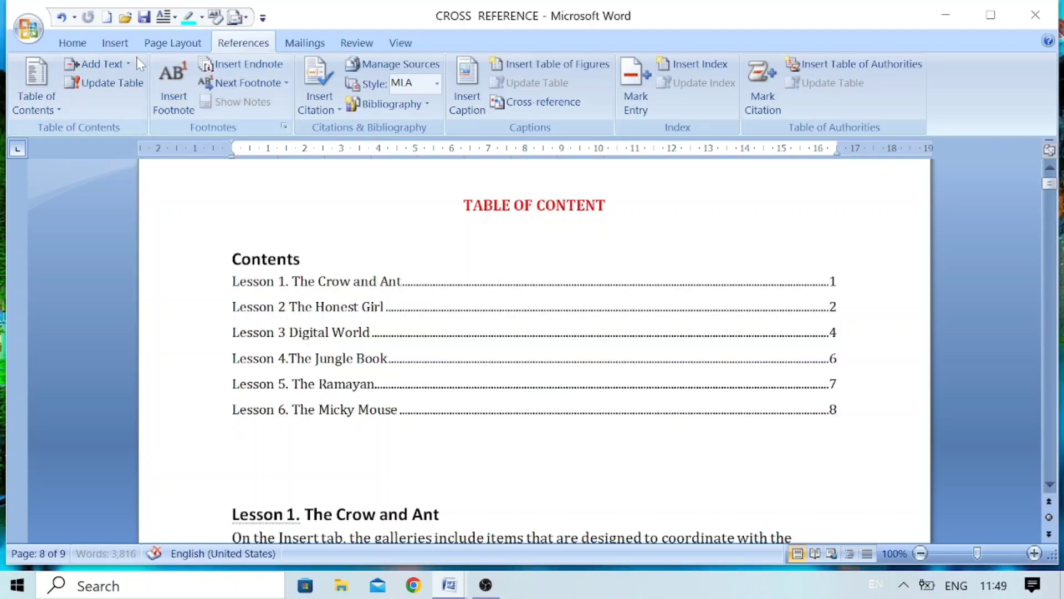
pyautogui.click(114, 43)
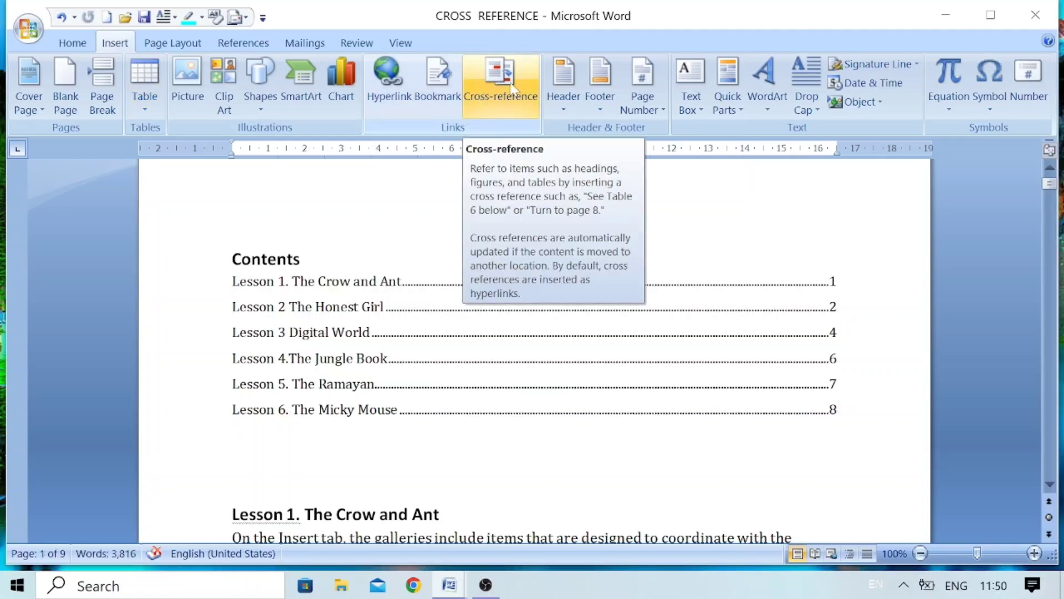
pyautogui.click(236, 43)
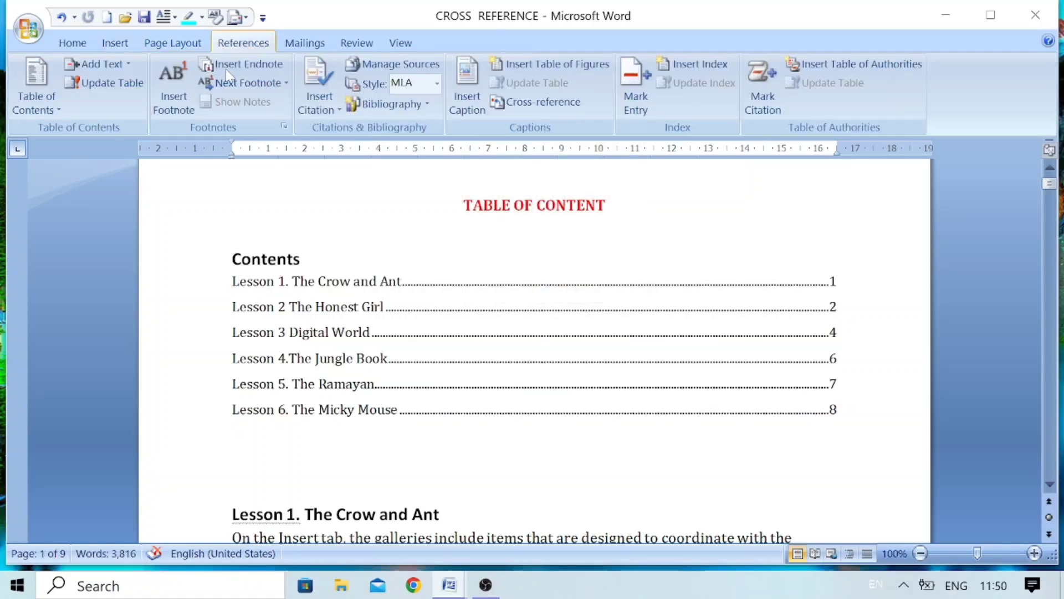